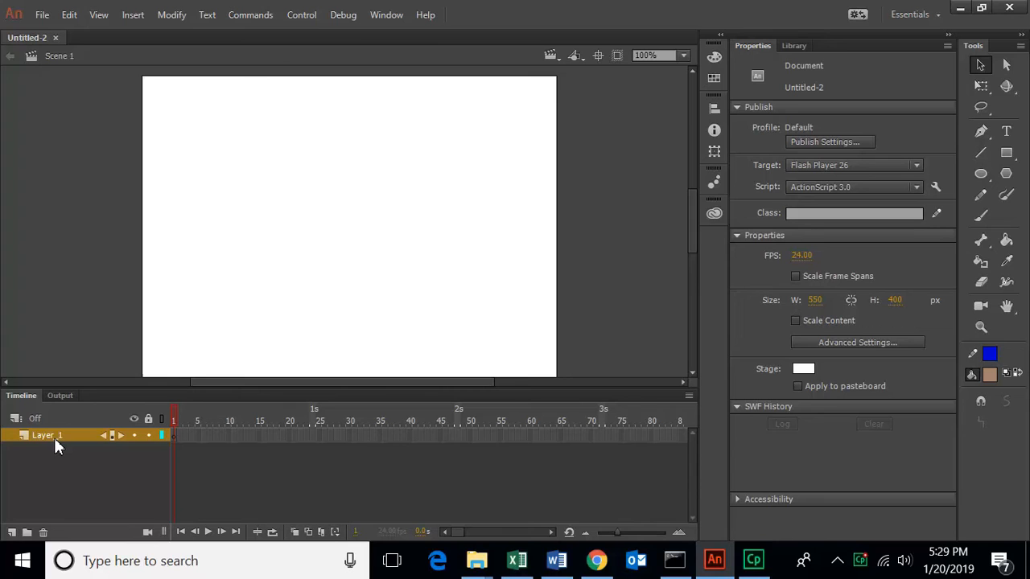
Step: Add four new layers above Layer_1 in the timeline
click(11, 534)
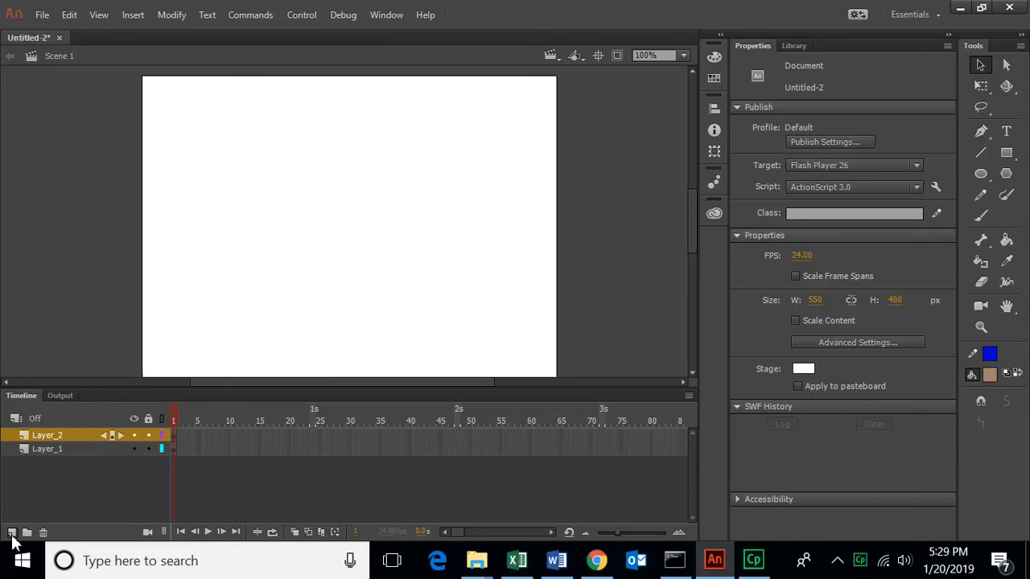
click(11, 535)
click(11, 534)
click(11, 534)
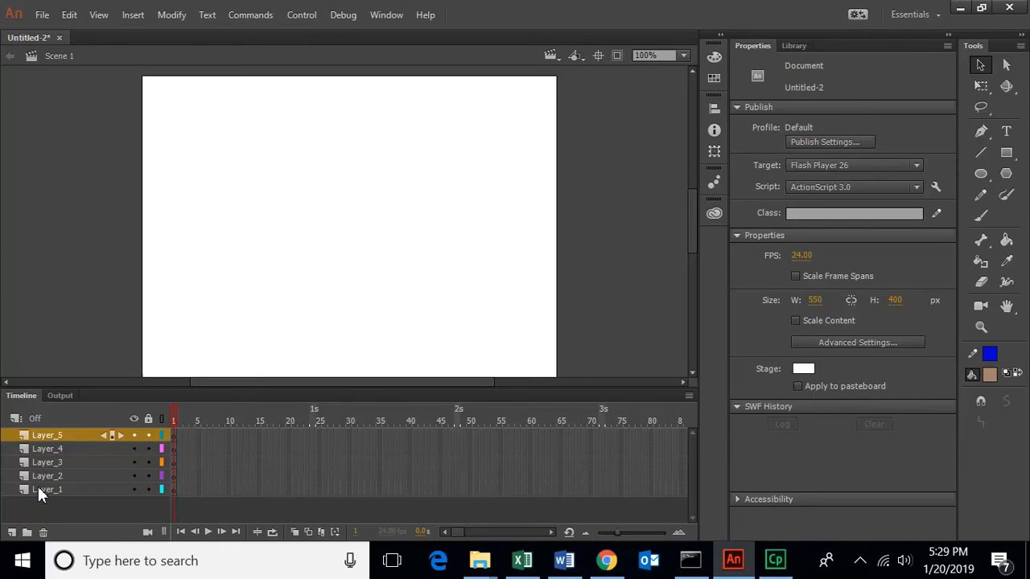
Step: Rename the five layers from the lowest upward as pic1, pic2, pic3, pic4 and pic5
double_click(40, 489)
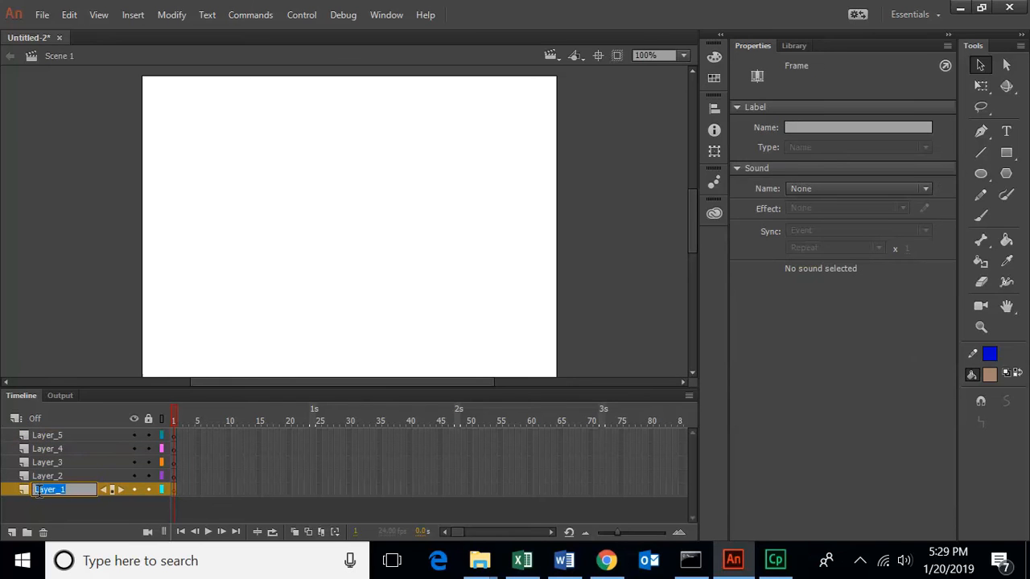
text(pic1)
click(56, 477)
double_click(57, 477)
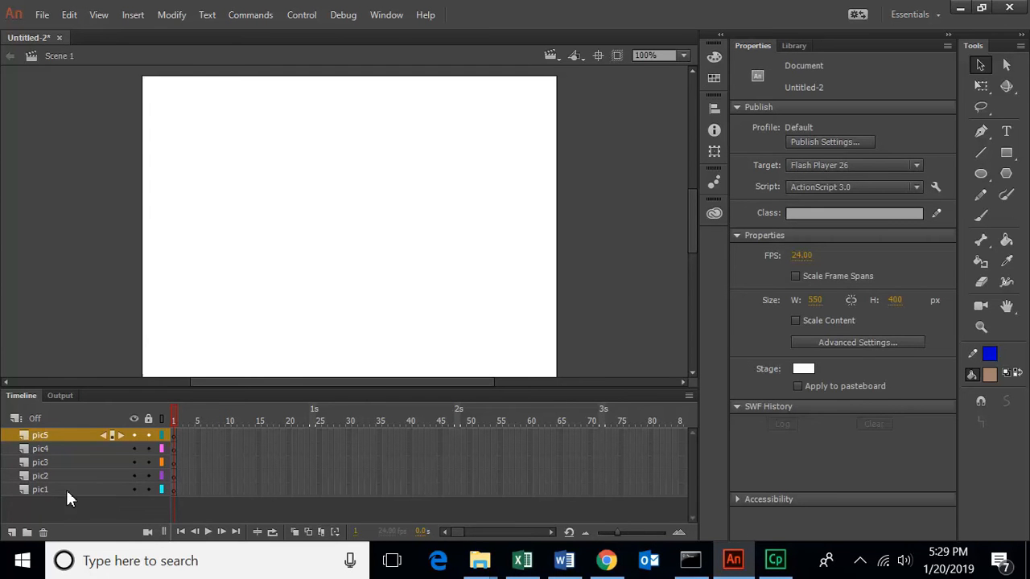
Step: Import the THE WIND poster image from the posters folder to the stage on layer pic1
click(70, 490)
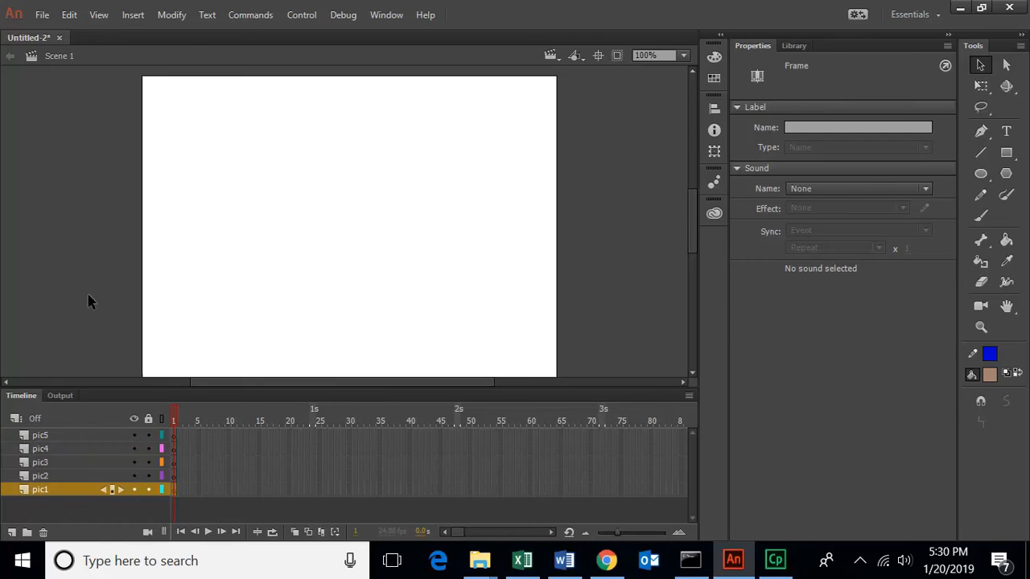
click(48, 17)
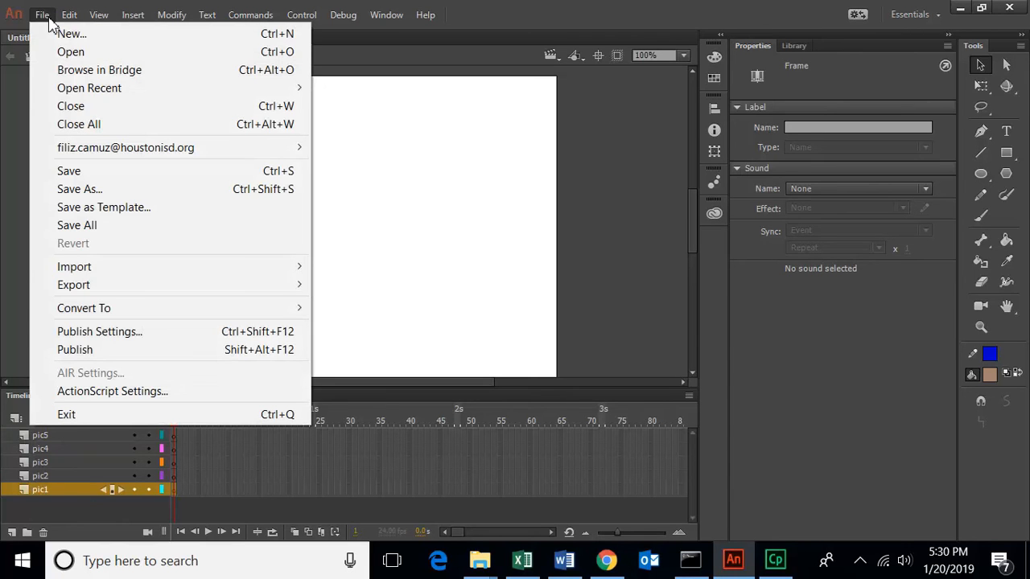
mouse_move(88, 272)
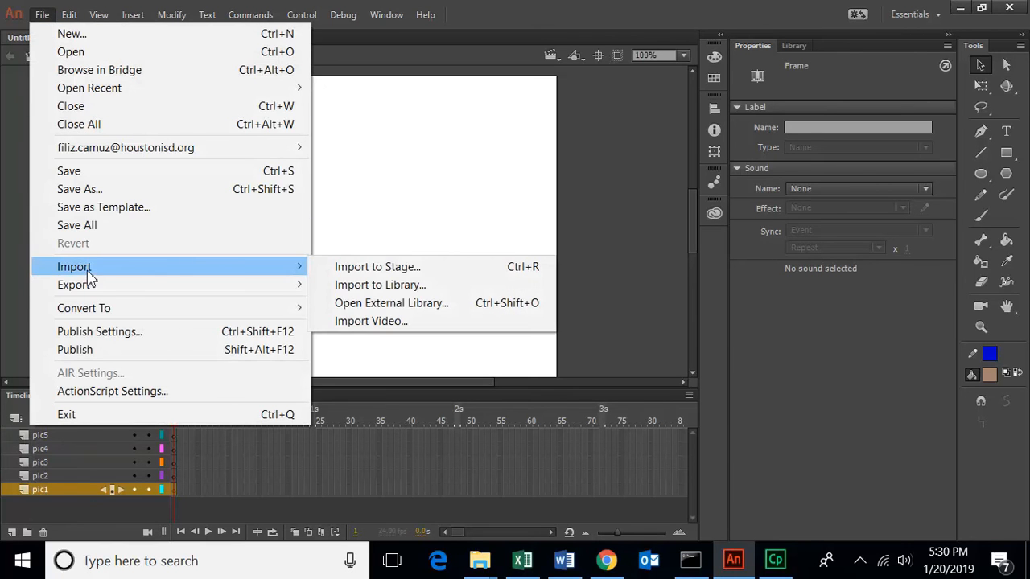
click(392, 271)
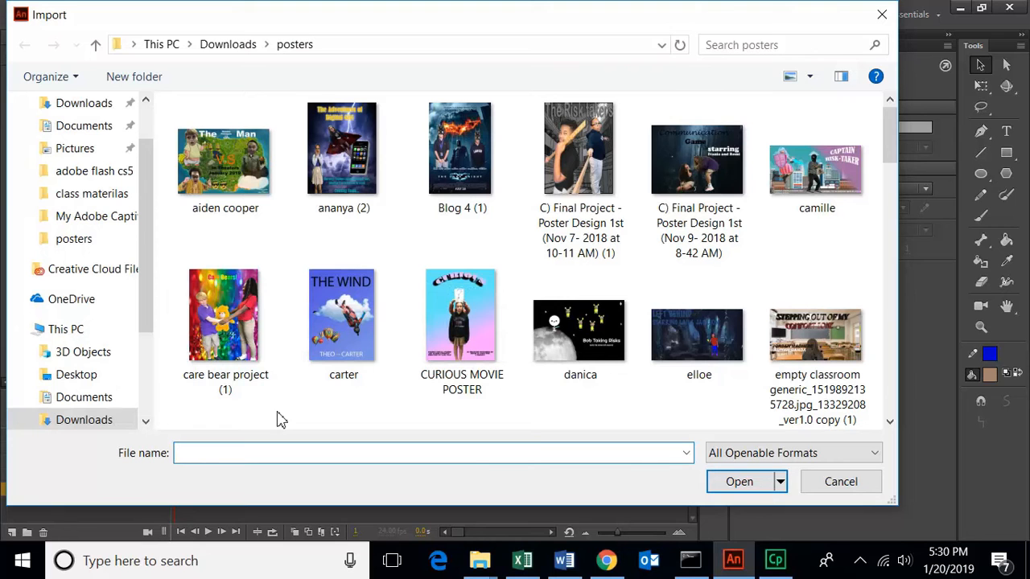
click(351, 322)
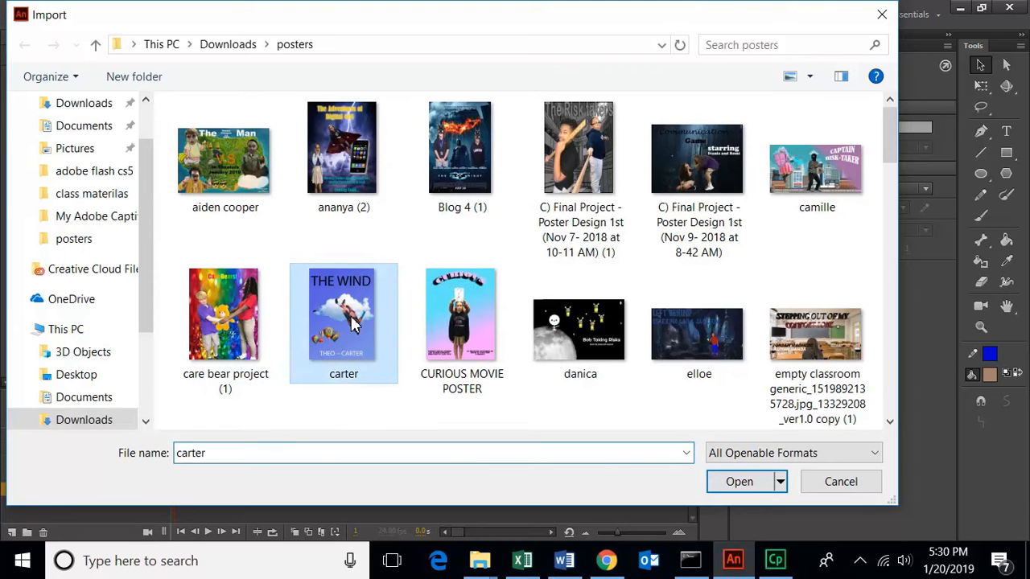
click(740, 482)
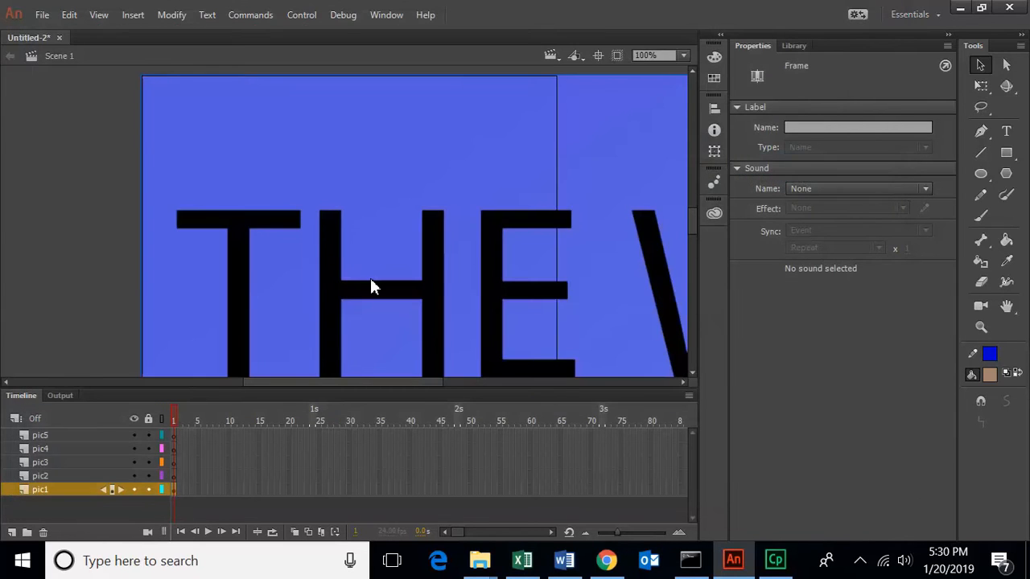
Step: Scale the THE WIND poster down with Free Transform to about 260 by 334 px so it fits within the stage
scroll(420, 290, down, 2)
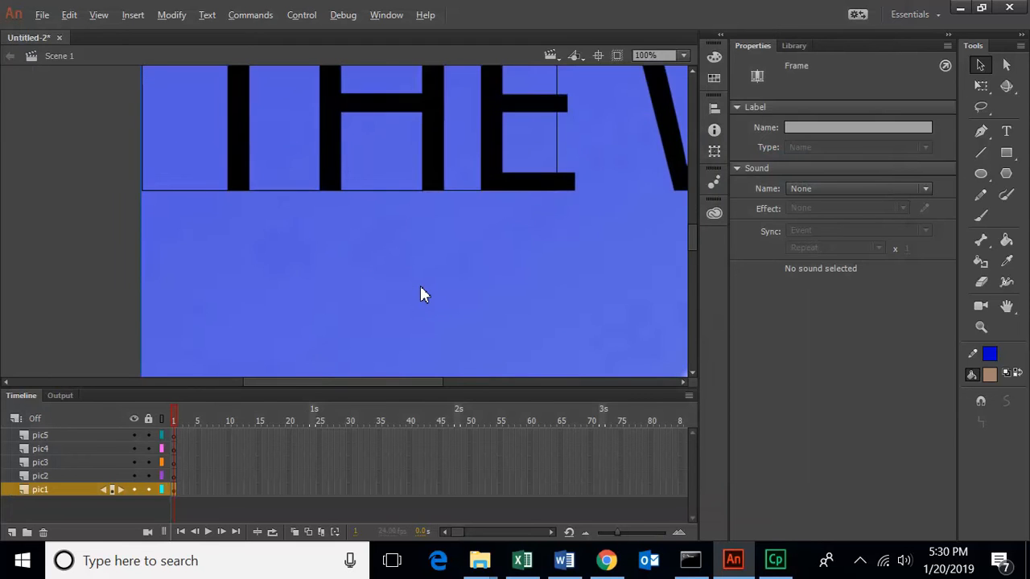
scroll(420, 291, up, 1)
scroll(420, 291, down, 1)
scroll(420, 294, down, 6)
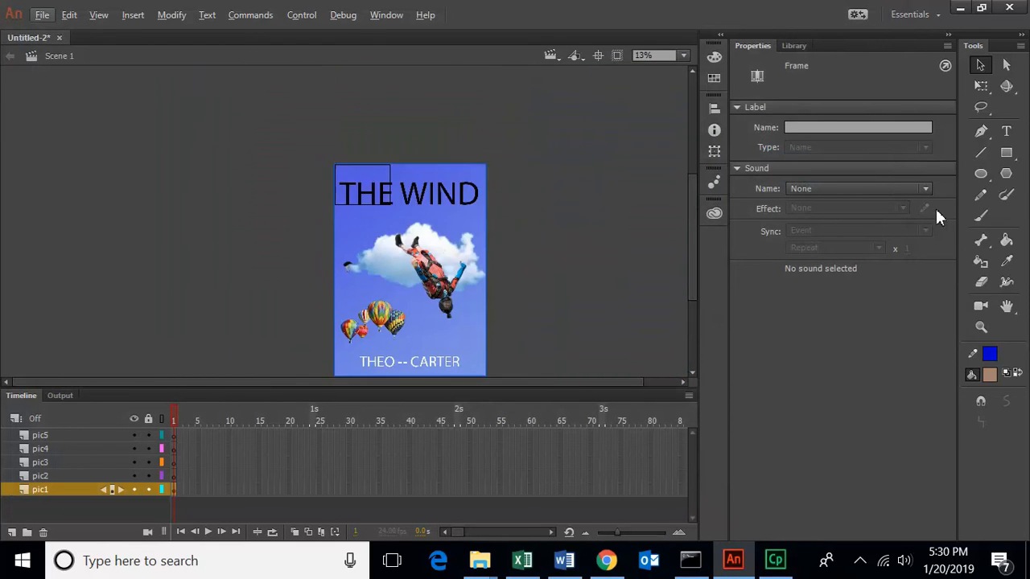
click(981, 87)
drag(486, 375, 432, 291)
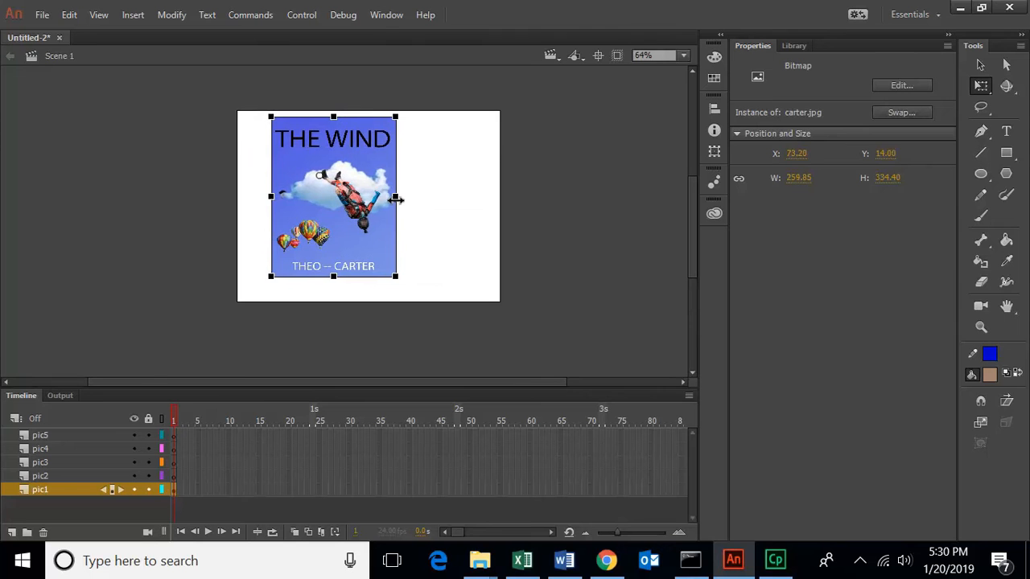
click(455, 247)
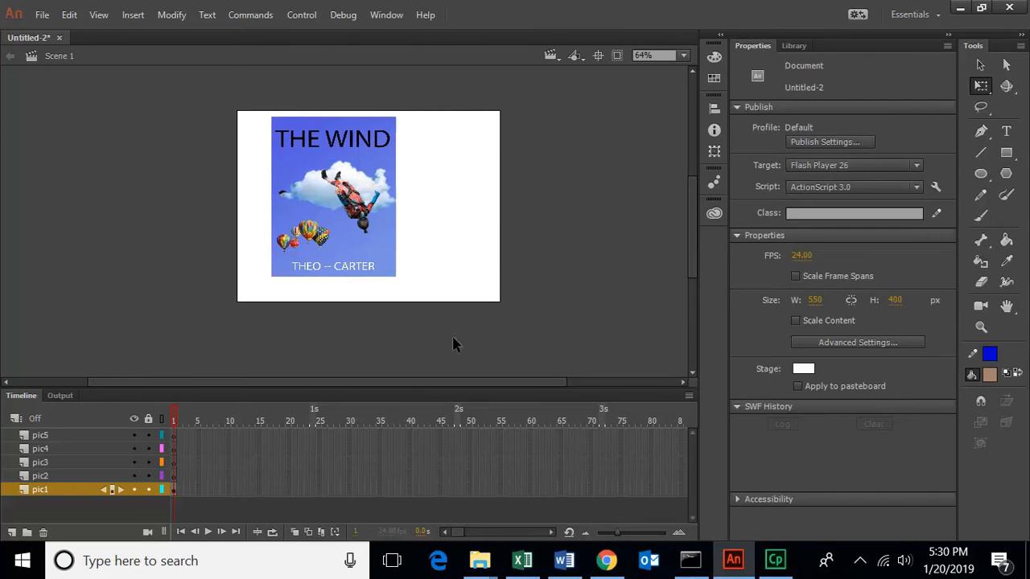
Step: Hide and lock layer pic1, and make pic2 the active layer
click(134, 490)
click(147, 490)
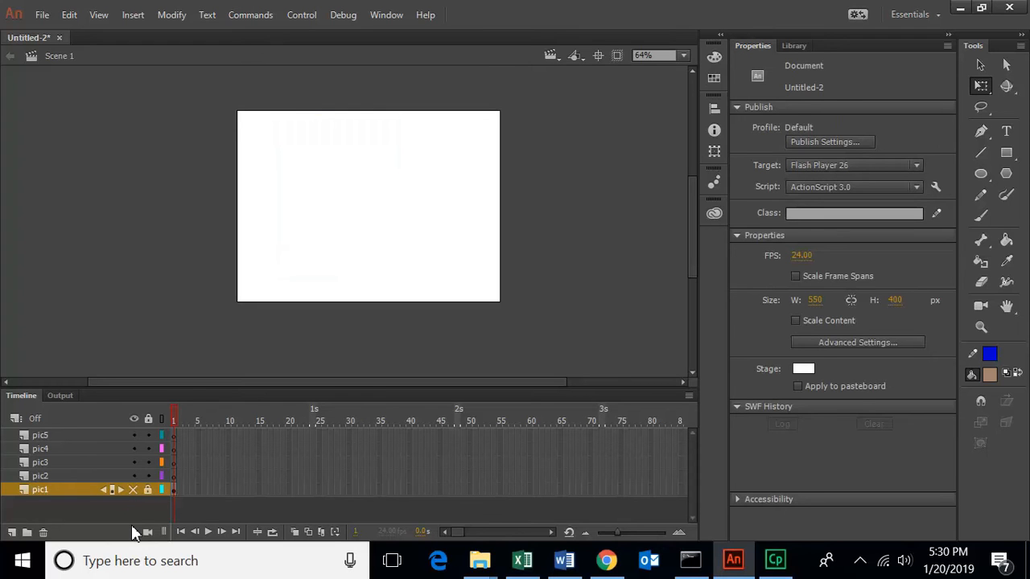
click(78, 476)
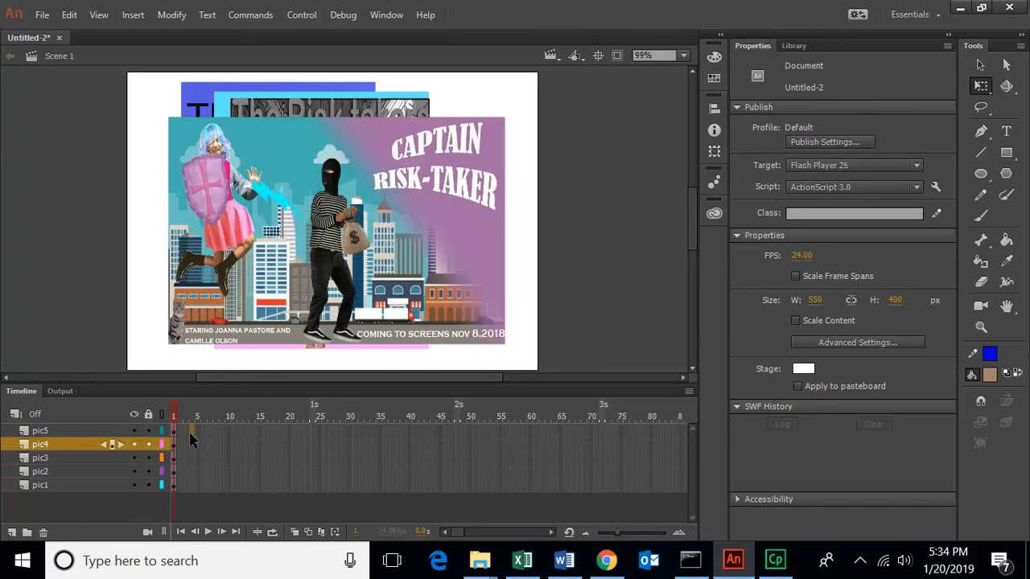
click(188, 430)
click(233, 431)
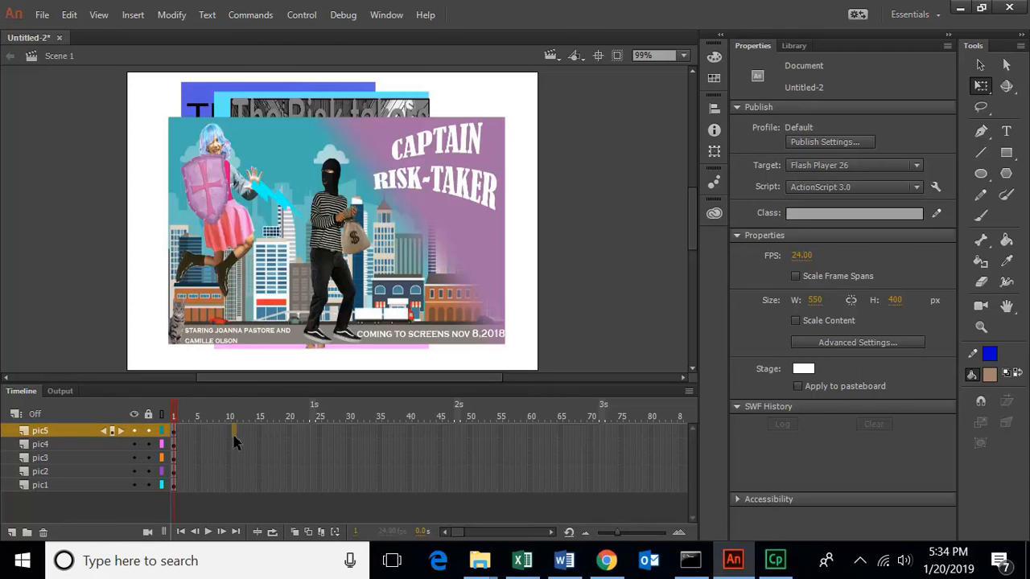
click(175, 432)
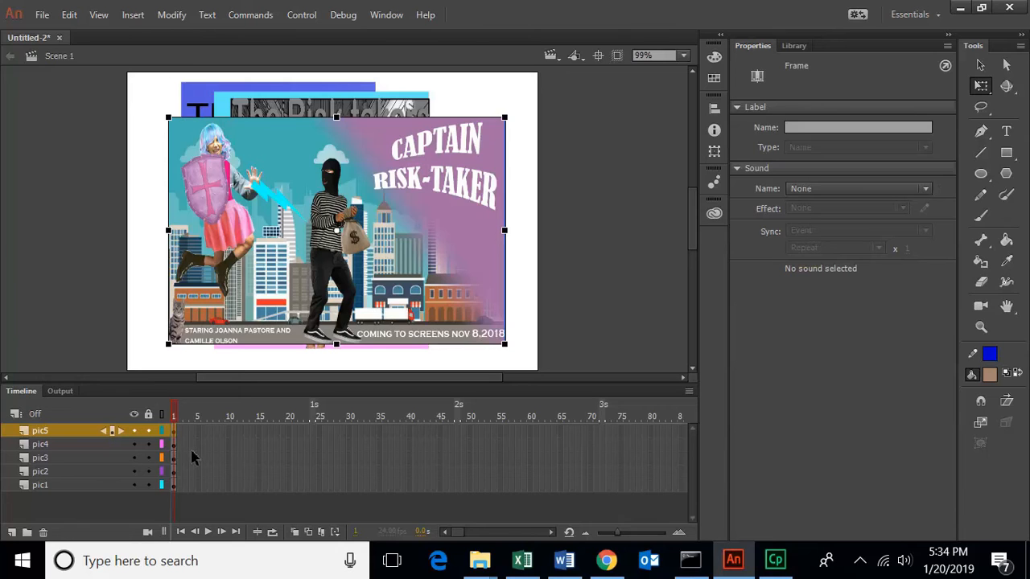
click(187, 484)
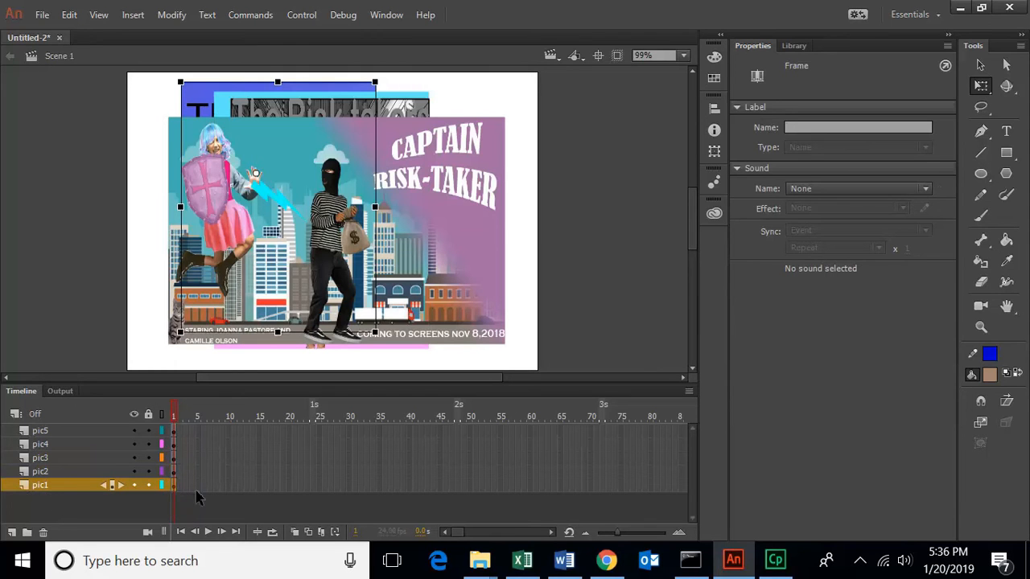
Step: Move the first keyframe of layer pic2 to frame 15 and that of layer pic3 to frame 30
click(175, 473)
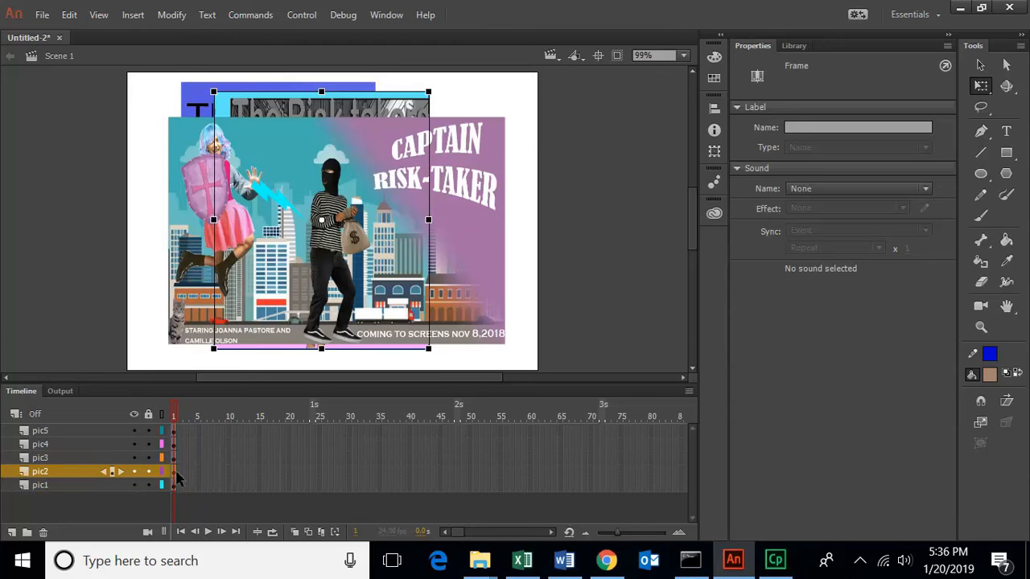
drag(177, 474, 178, 480)
drag(176, 480, 259, 480)
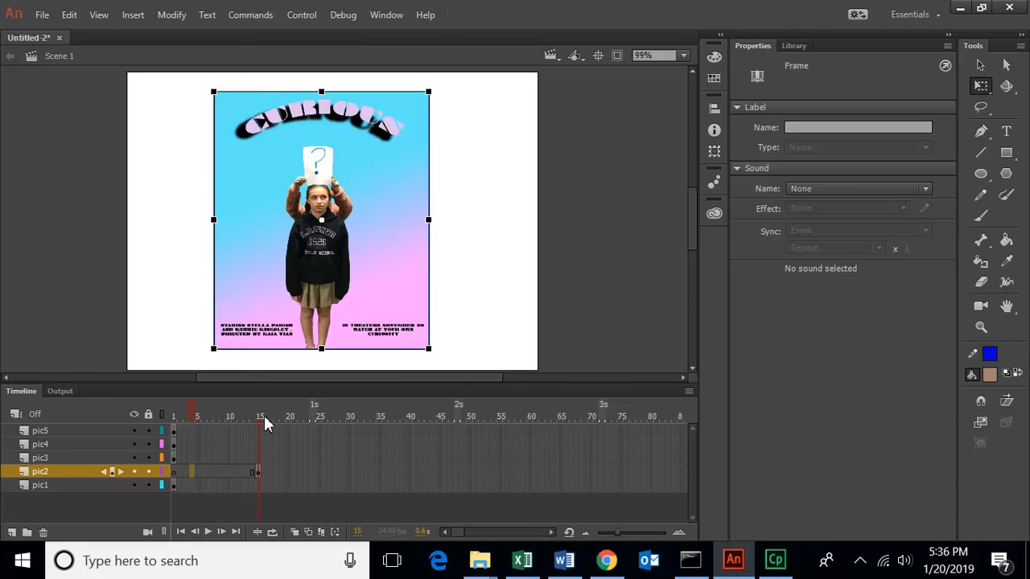
click(210, 474)
drag(213, 479, 258, 474)
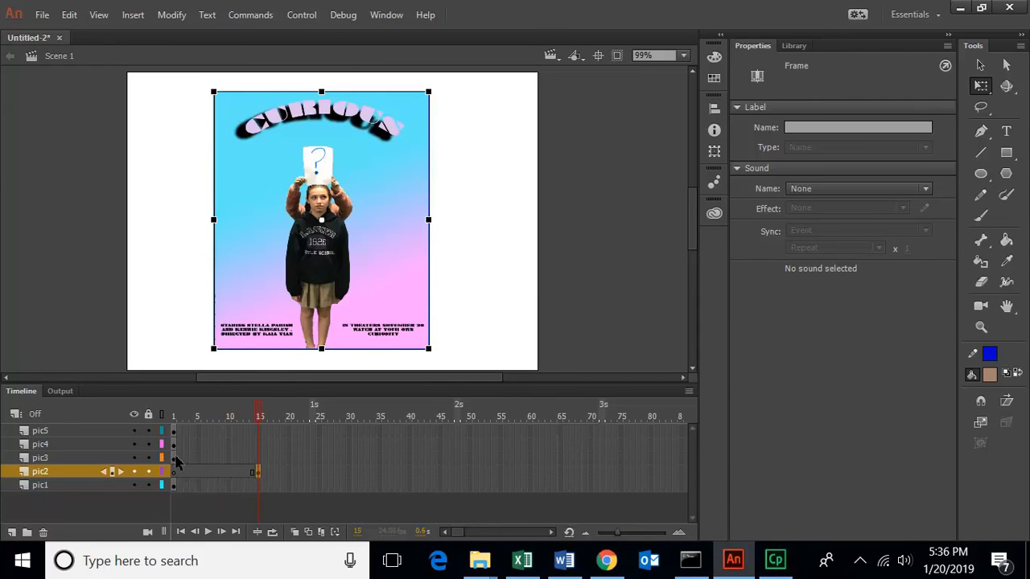
click(175, 462)
drag(184, 470, 349, 465)
Step: Move the first keyframe of layer pic4 to frame 45 and that of layer pic5 to frame 61
drag(174, 444, 445, 446)
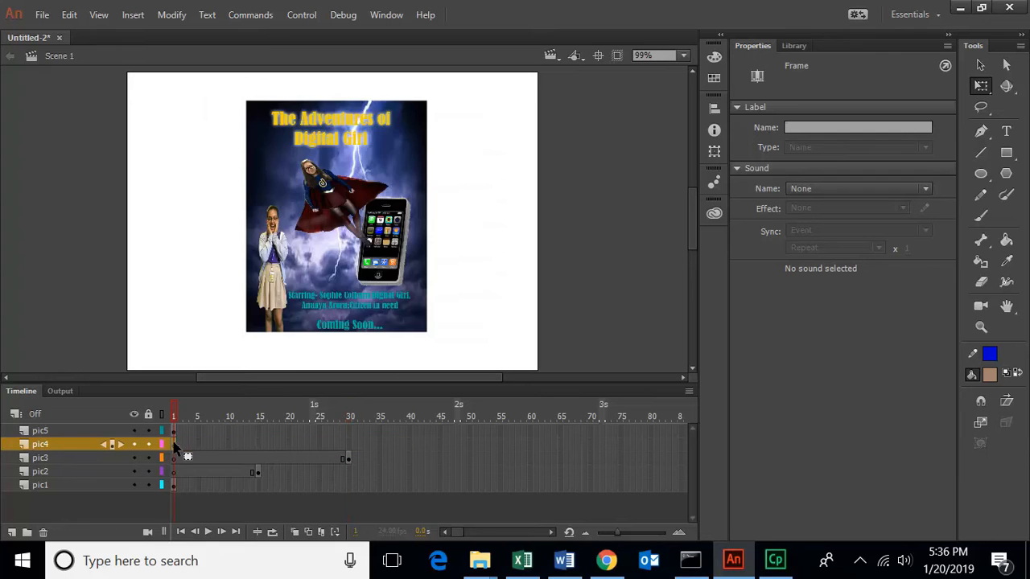
click(174, 444)
drag(177, 447, 436, 453)
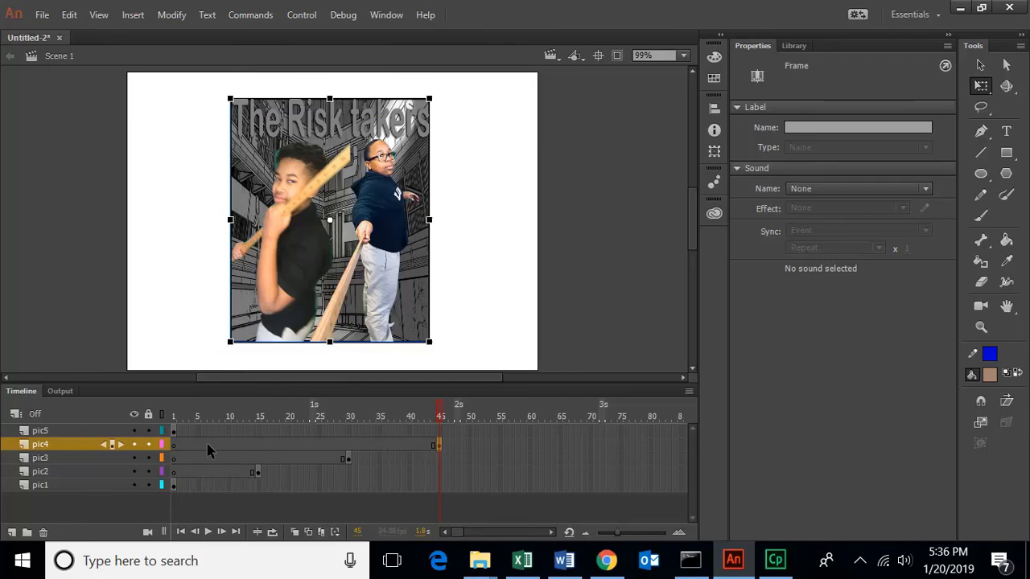
click(175, 433)
drag(175, 433, 533, 432)
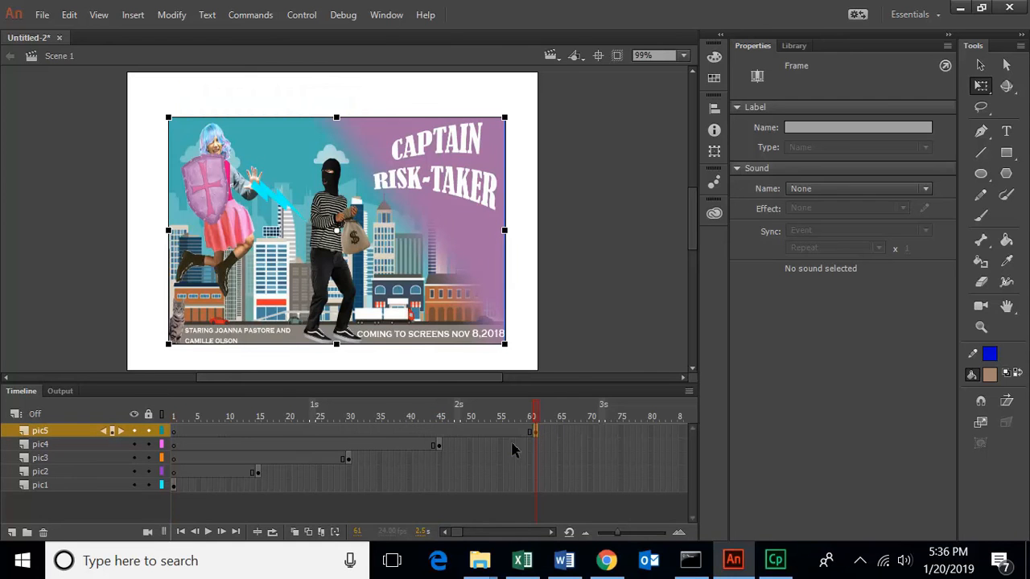
Step: Examine the poster at each layer's keyframe from pic1 to pic5, and the frames between the keyframes
click(385, 486)
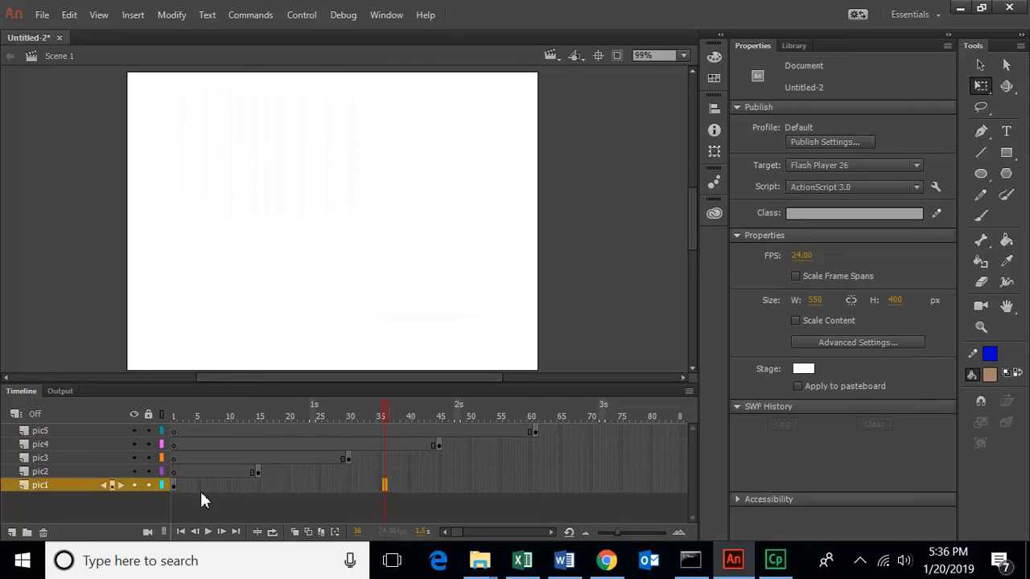
click(175, 486)
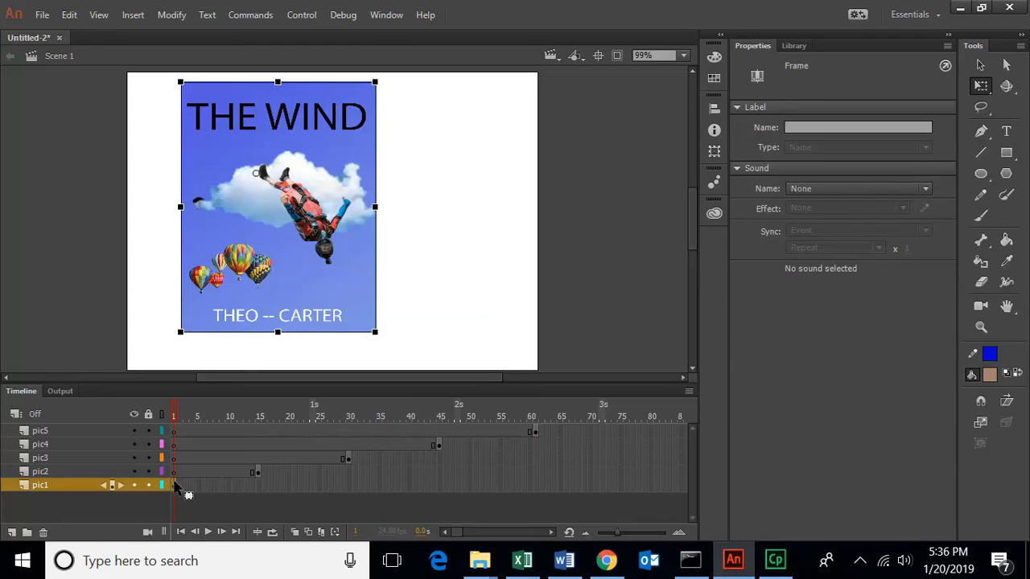
click(239, 486)
click(210, 486)
click(199, 486)
click(252, 486)
click(258, 472)
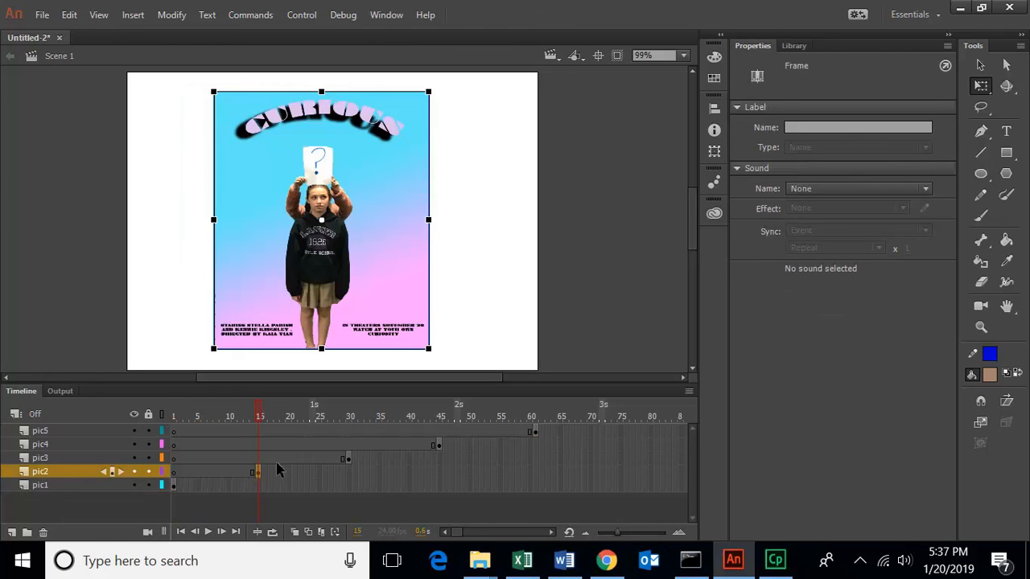
click(290, 458)
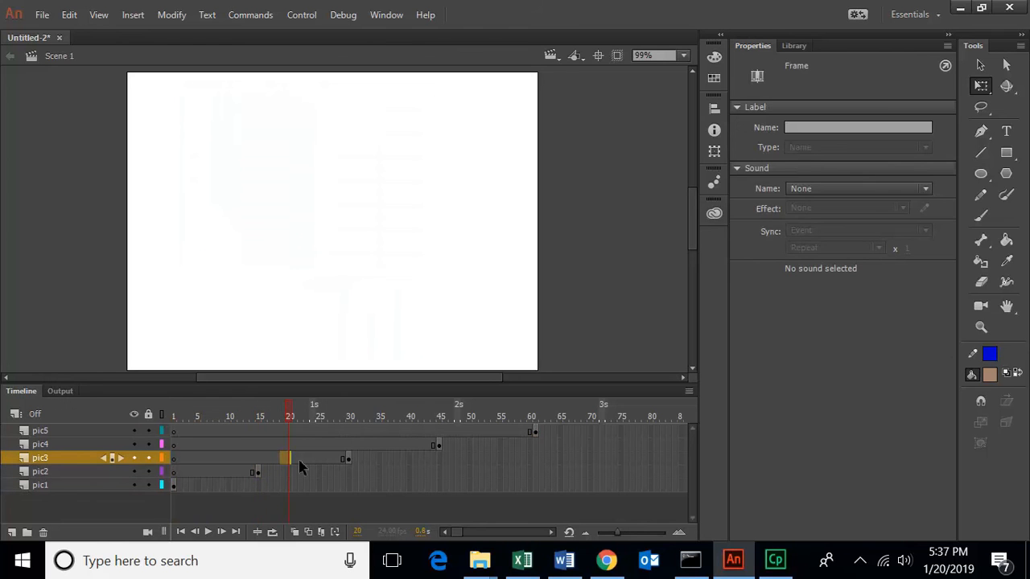
click(347, 459)
click(439, 444)
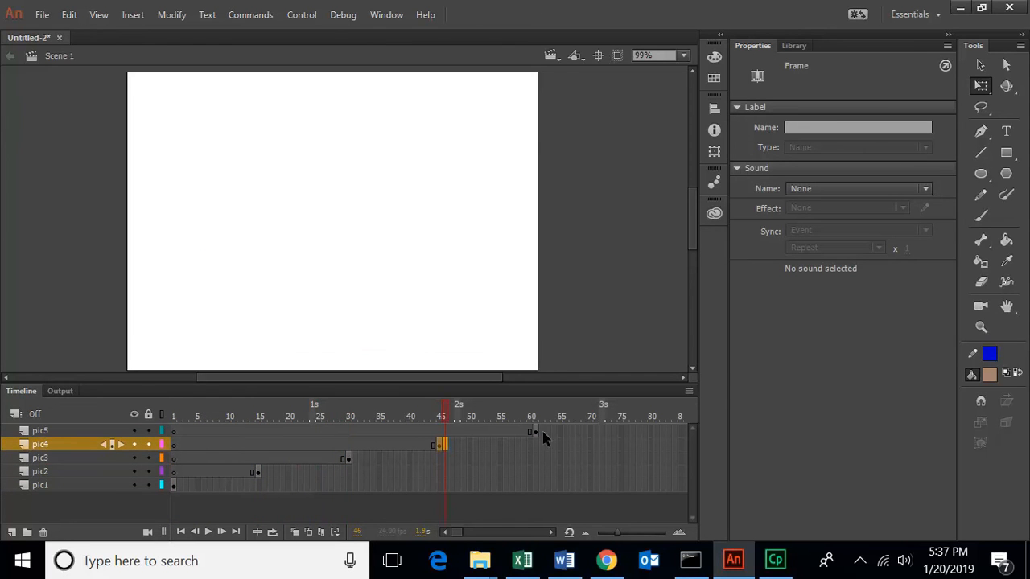
click(537, 437)
click(566, 473)
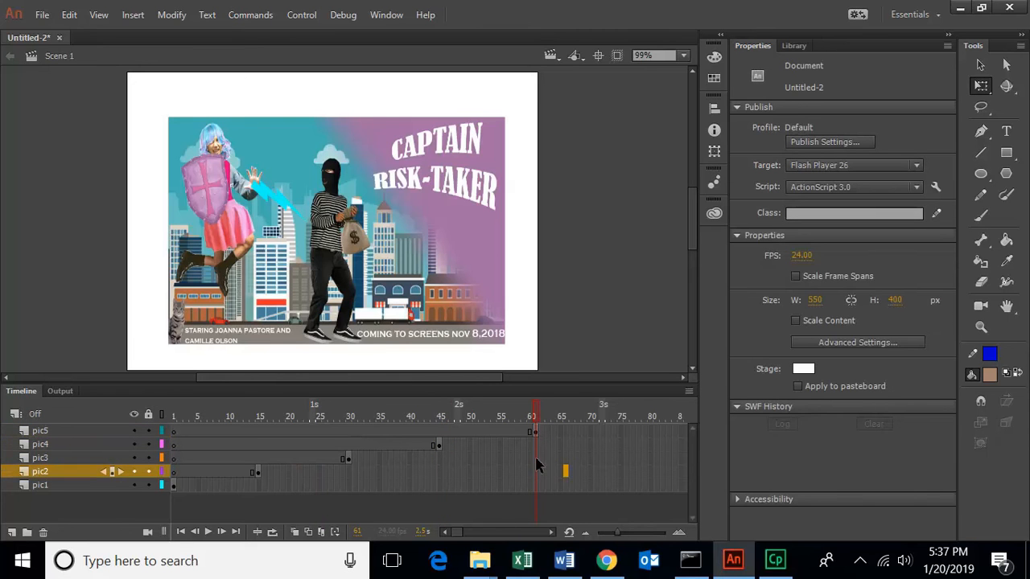
click(173, 487)
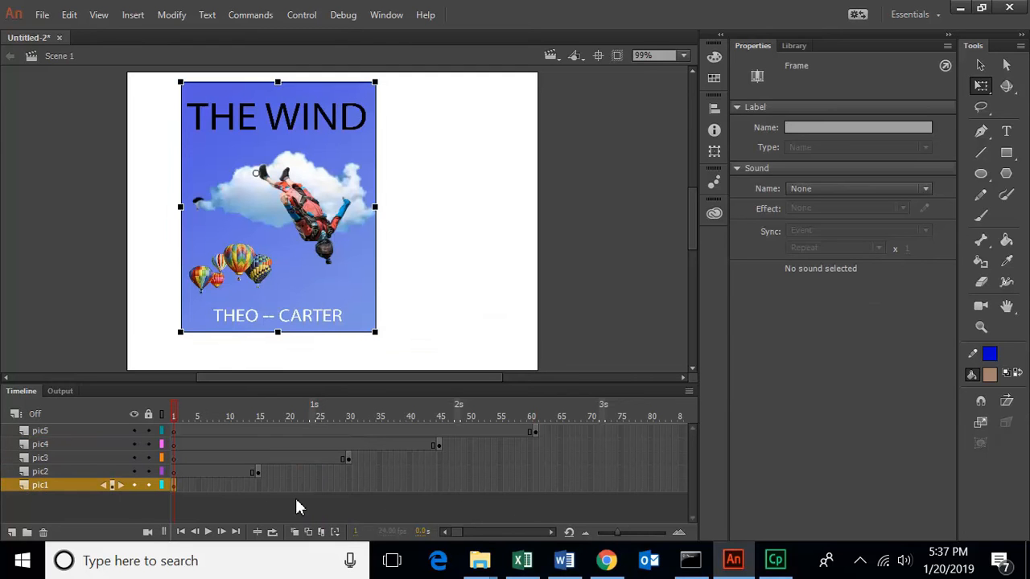
click(204, 487)
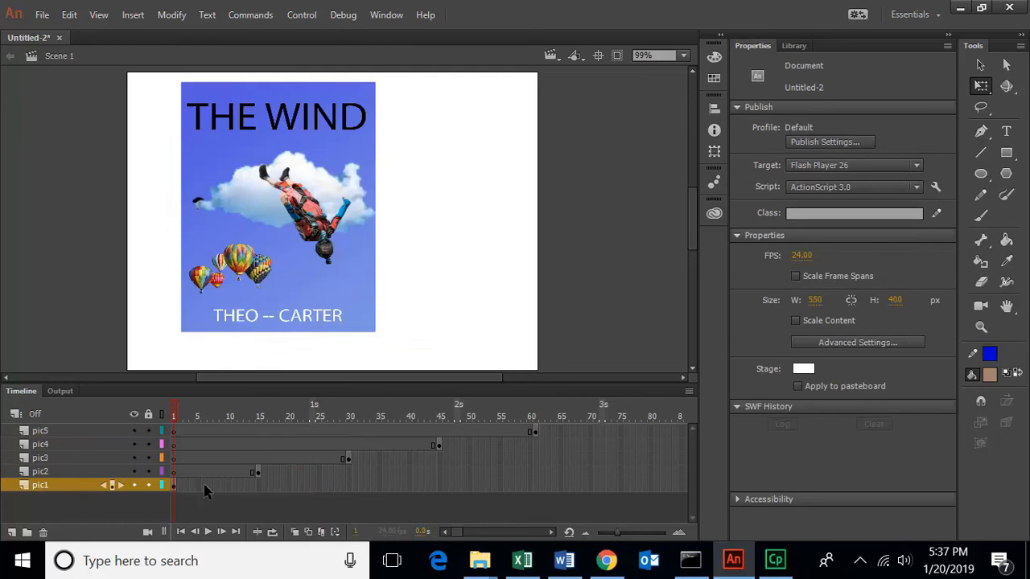
drag(238, 494, 299, 499)
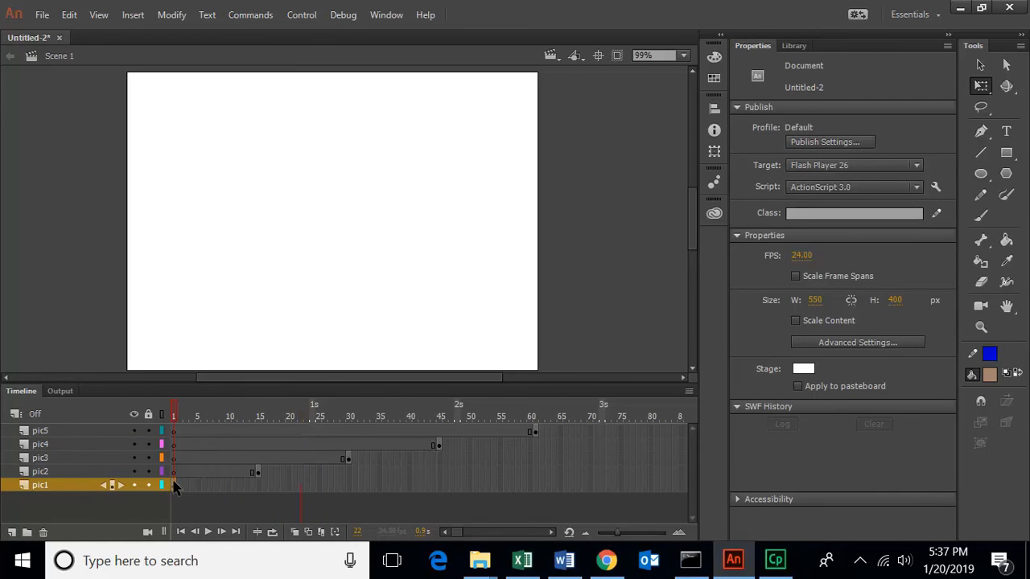
click(175, 486)
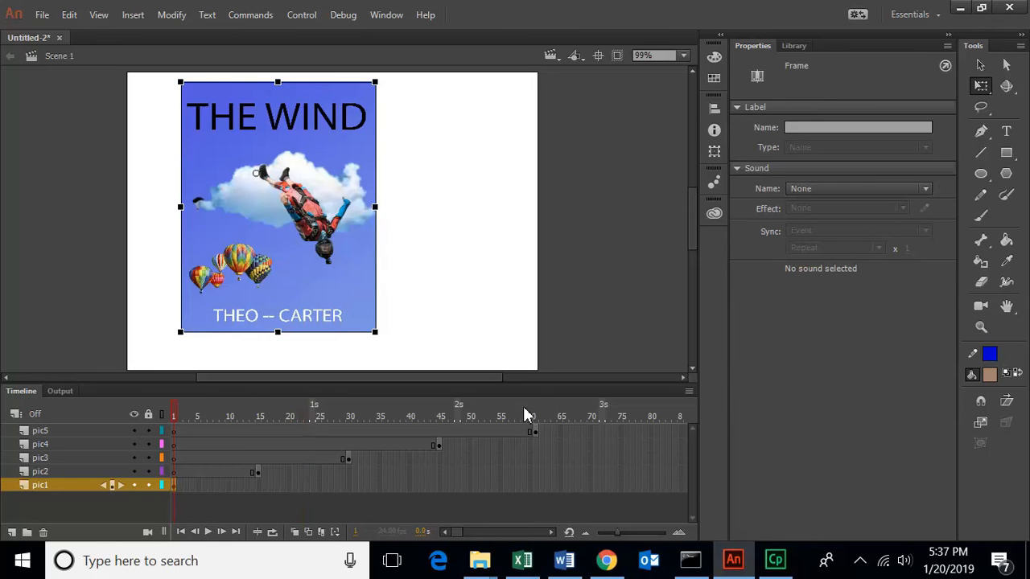
Step: Extend layer pic1 to frame 80 by inserting a frame there
click(534, 432)
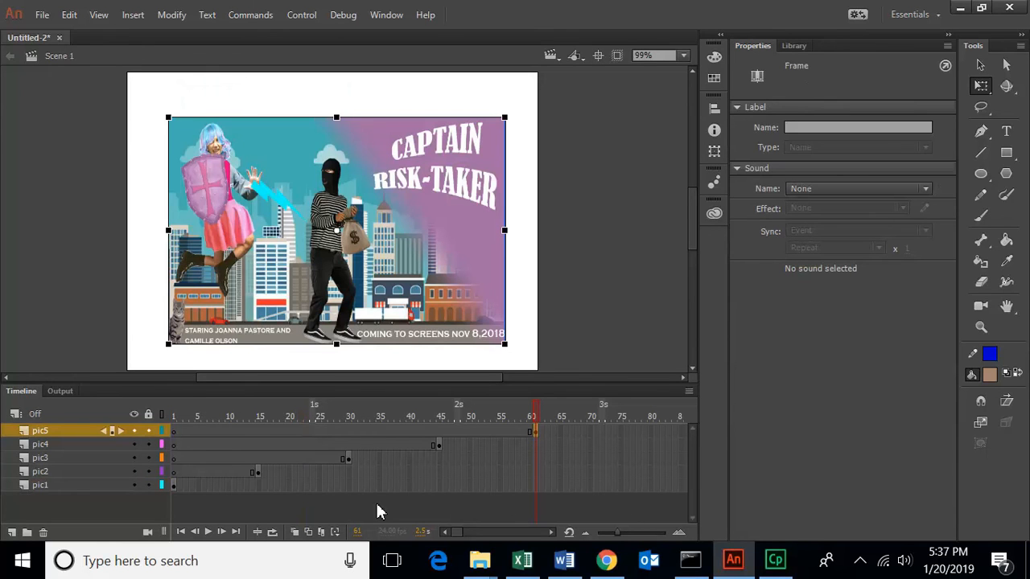
click(651, 431)
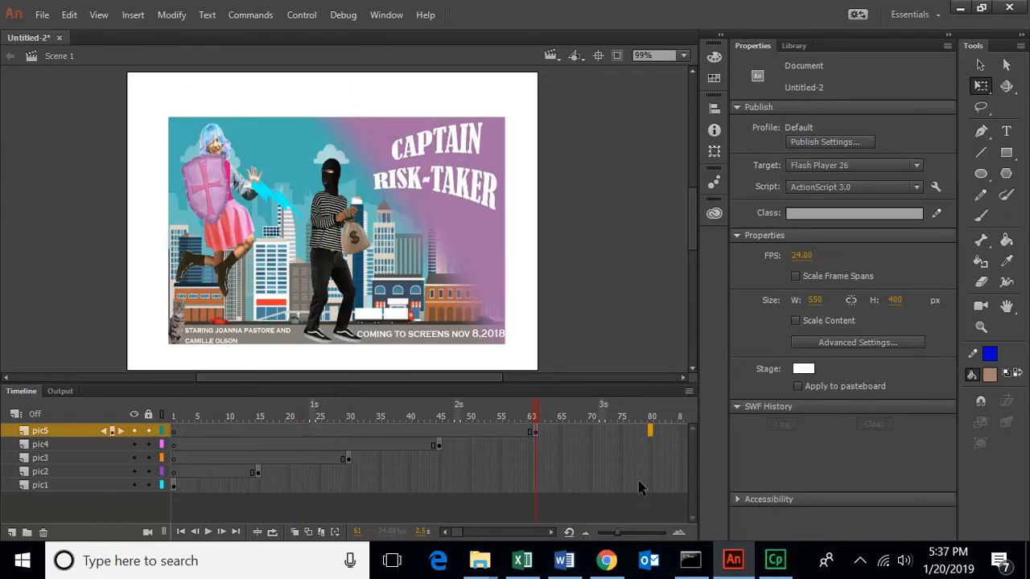
click(650, 472)
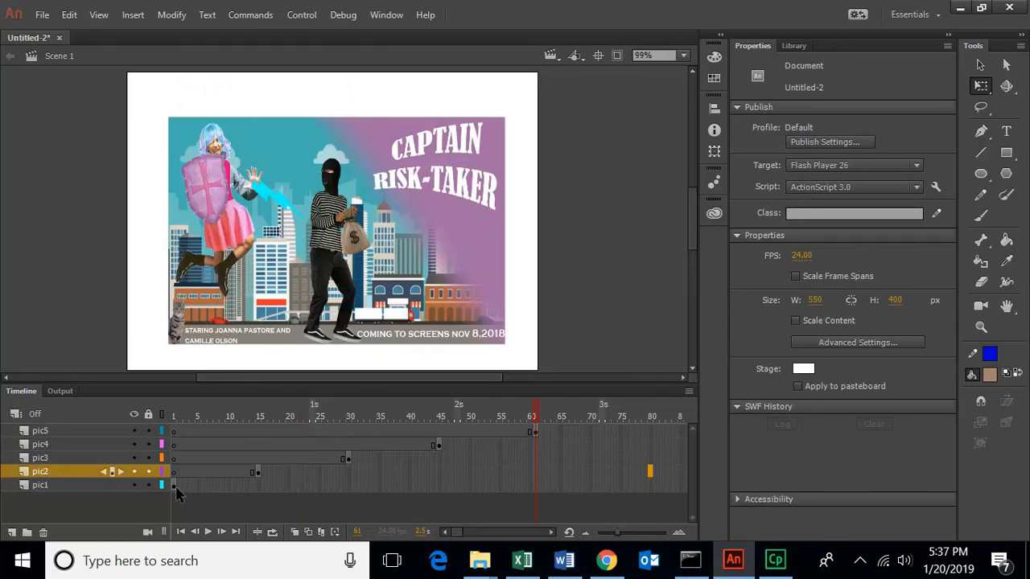
click(651, 485)
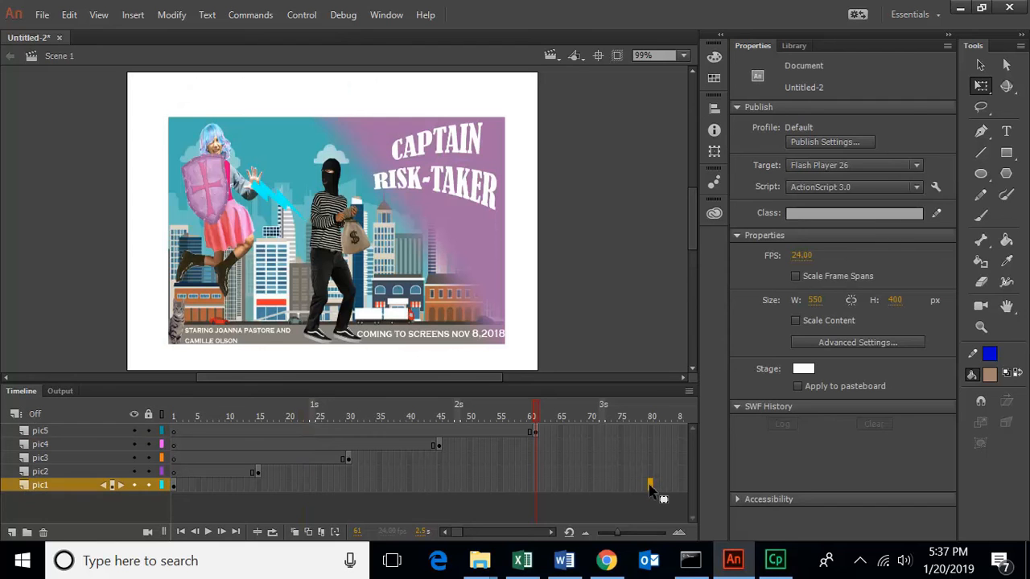
right_click(649, 486)
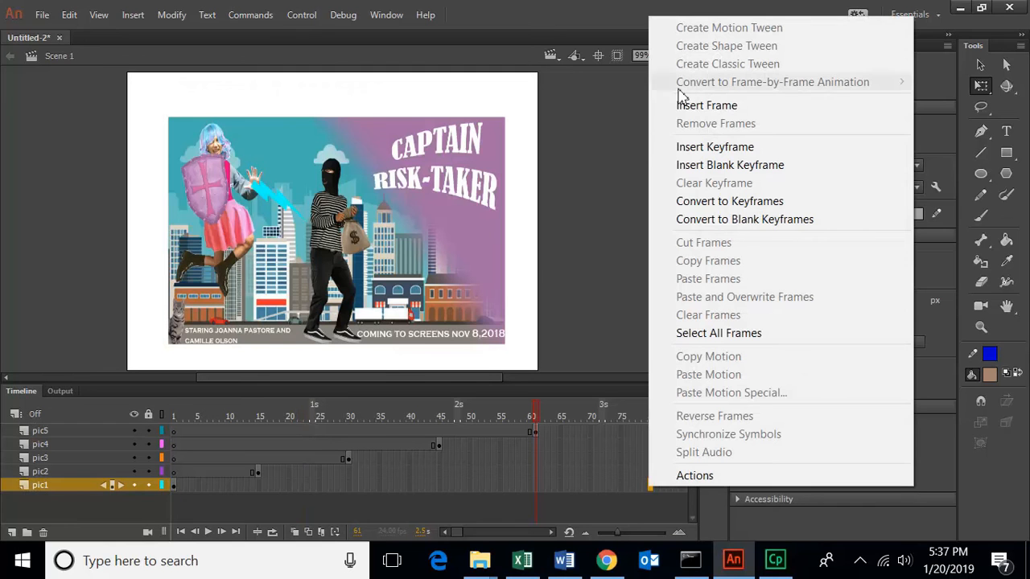
click(713, 119)
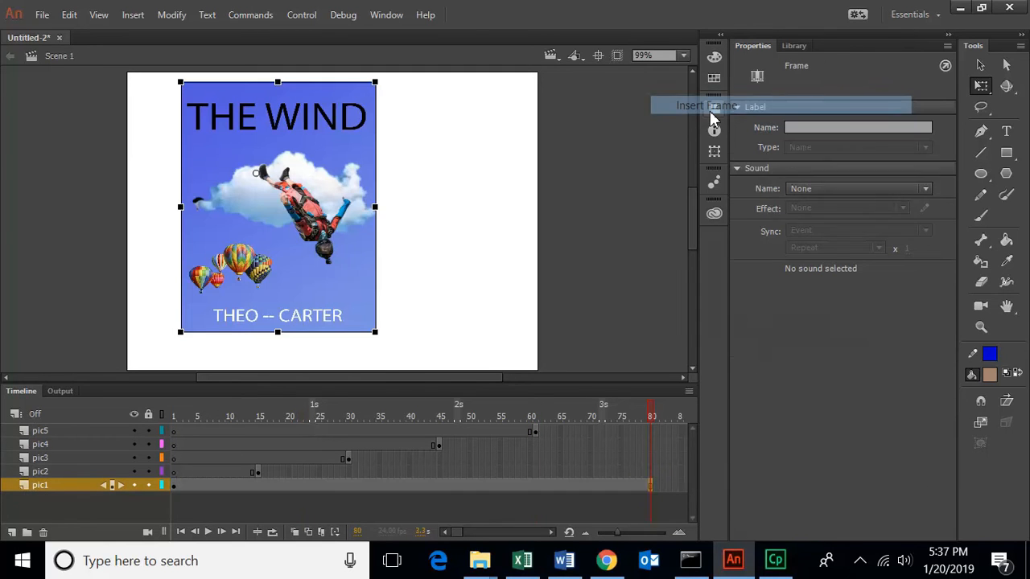
Step: Extend layers pic2, pic3, pic4 and pic5 to frame 80 as well
click(234, 487)
click(270, 485)
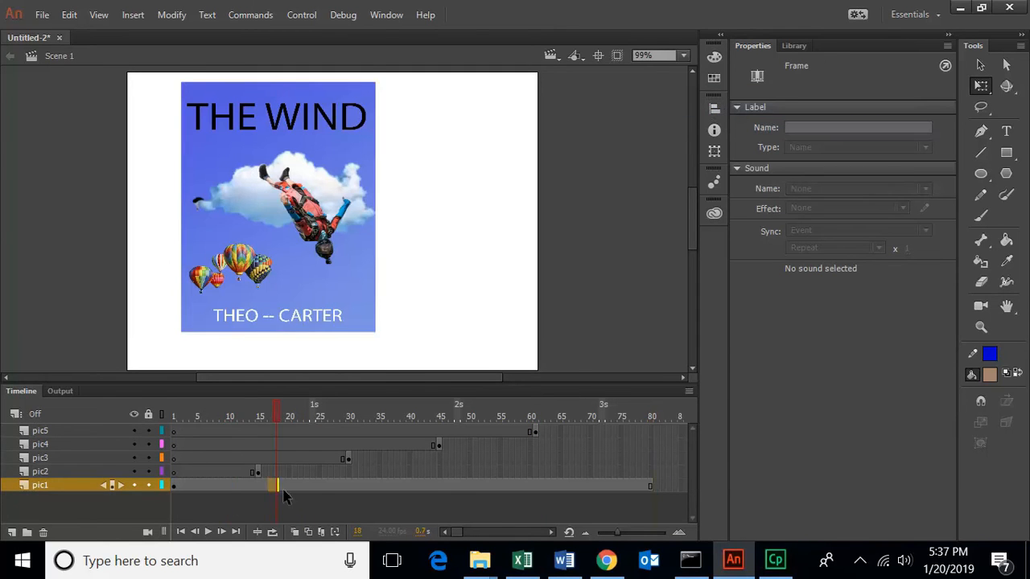
click(345, 486)
click(174, 487)
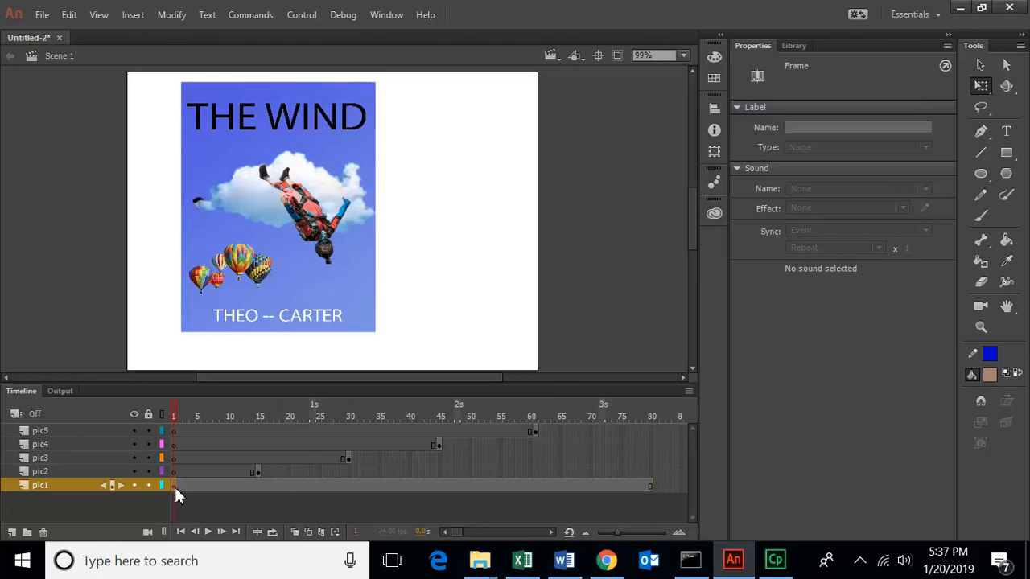
click(644, 488)
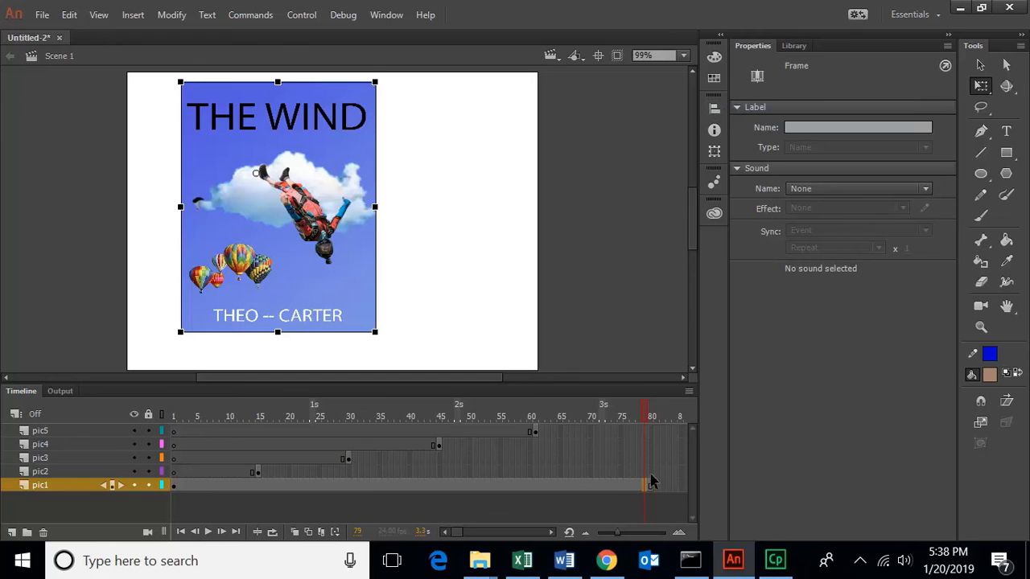
click(650, 472)
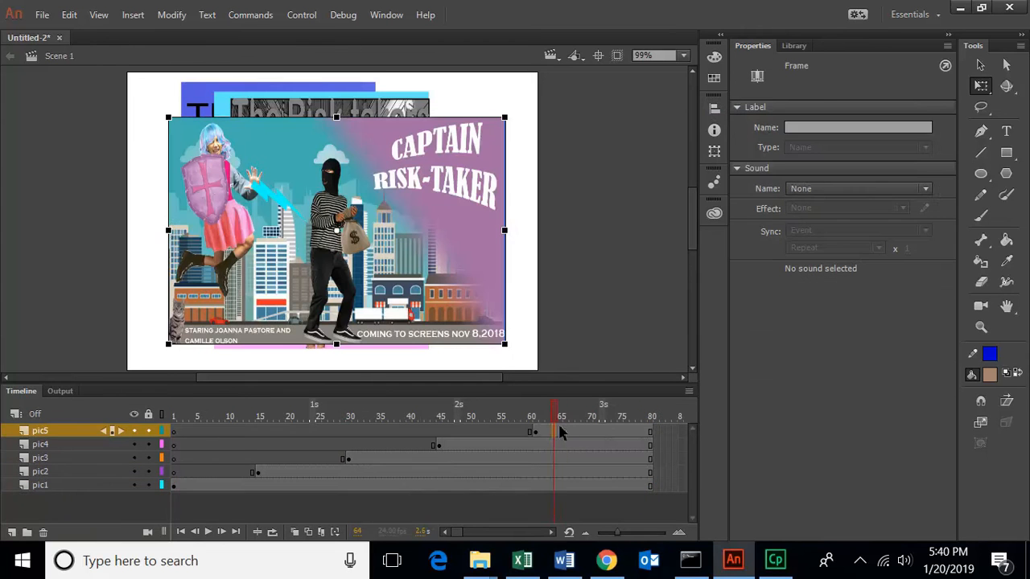
Step: Play the timeline to preview all five posters appearing in sequence
drag(561, 432, 599, 432)
key(Return)
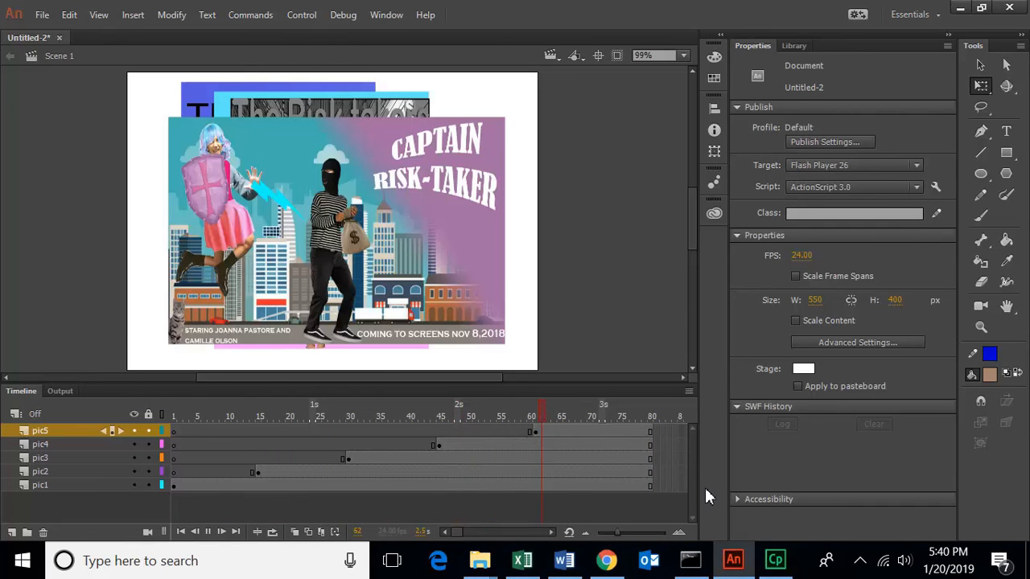
key(Return)
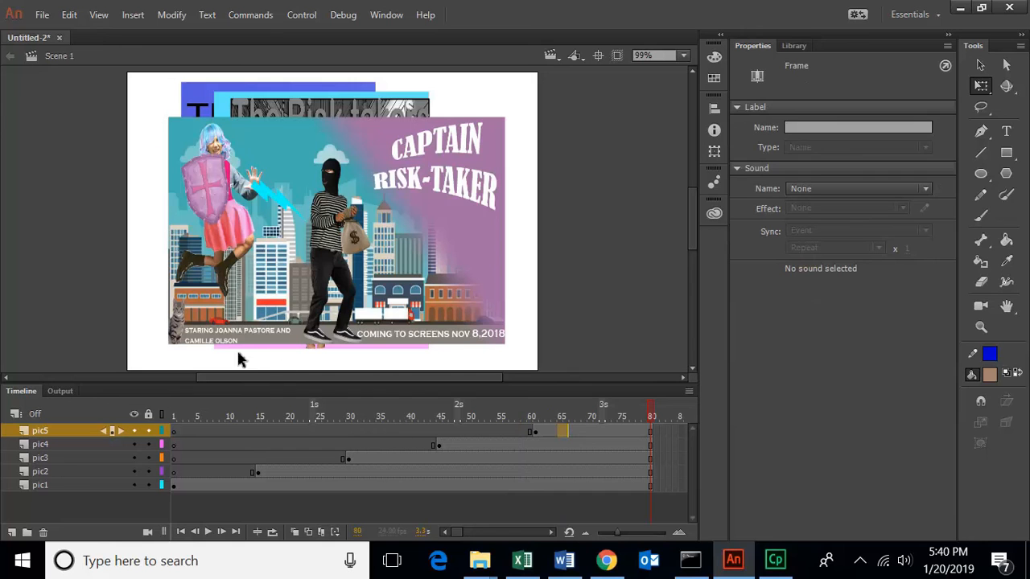
Step: At their keyframes, shift the THE WIND poster toward the stage's left edge and the CURIOUS poster to about X 241, Y 20
click(174, 486)
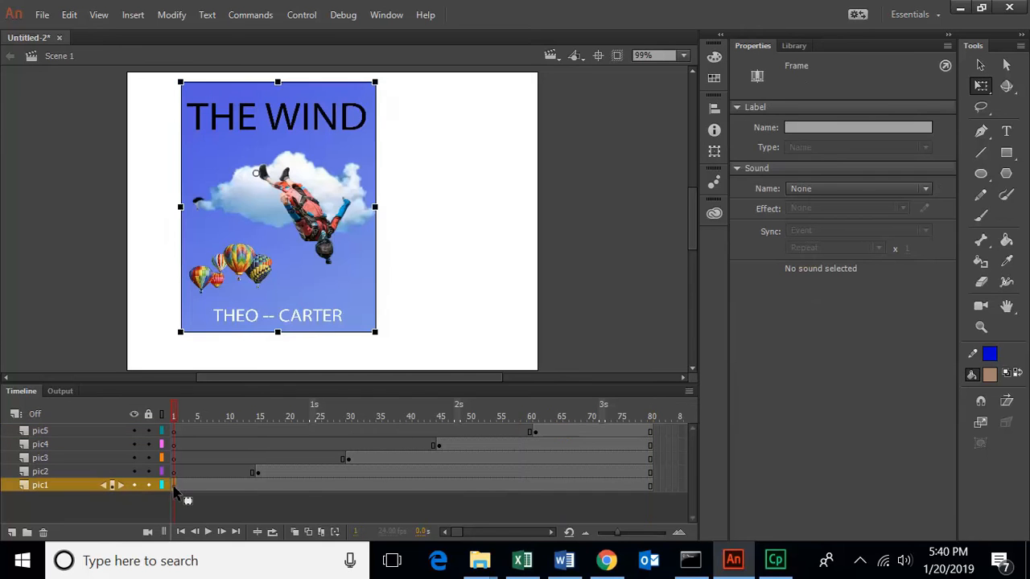
drag(236, 265, 202, 273)
click(257, 472)
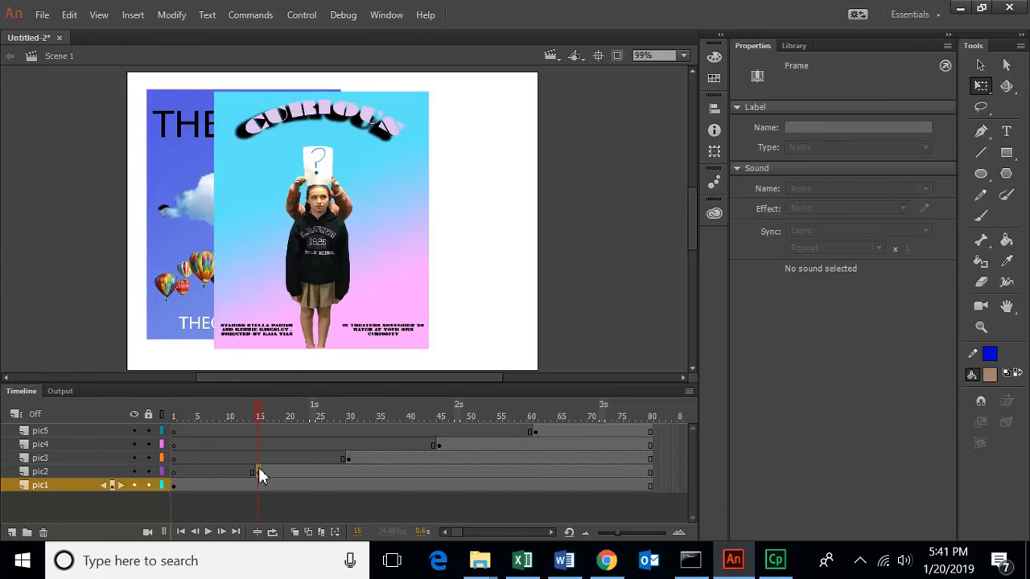
click(202, 486)
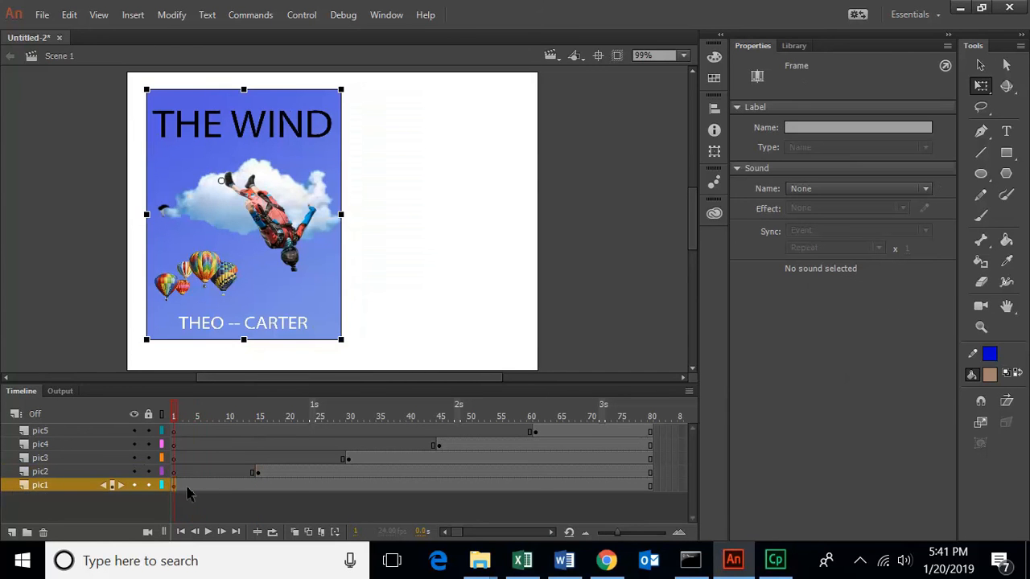
click(283, 486)
click(258, 473)
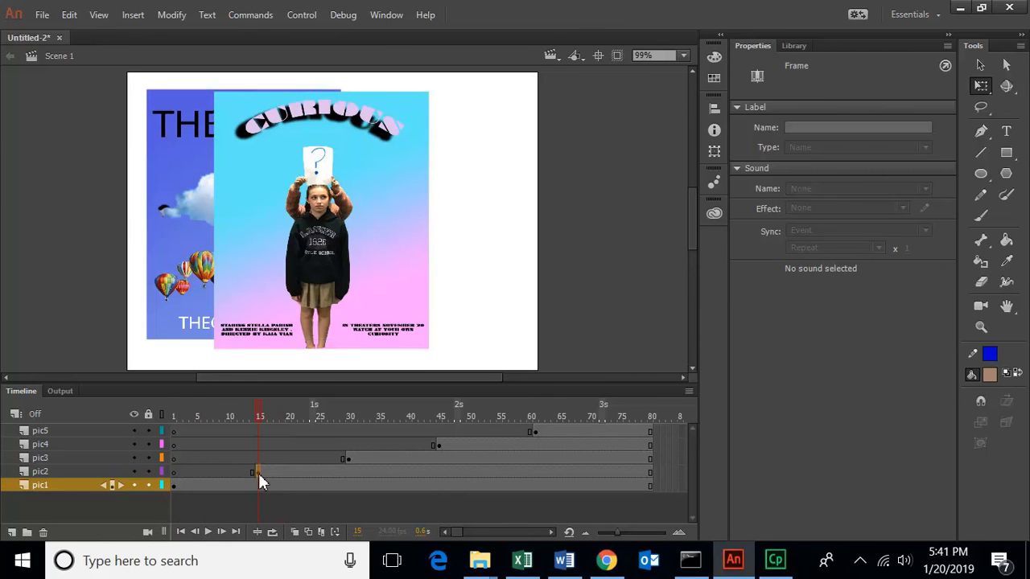
drag(305, 293, 398, 289)
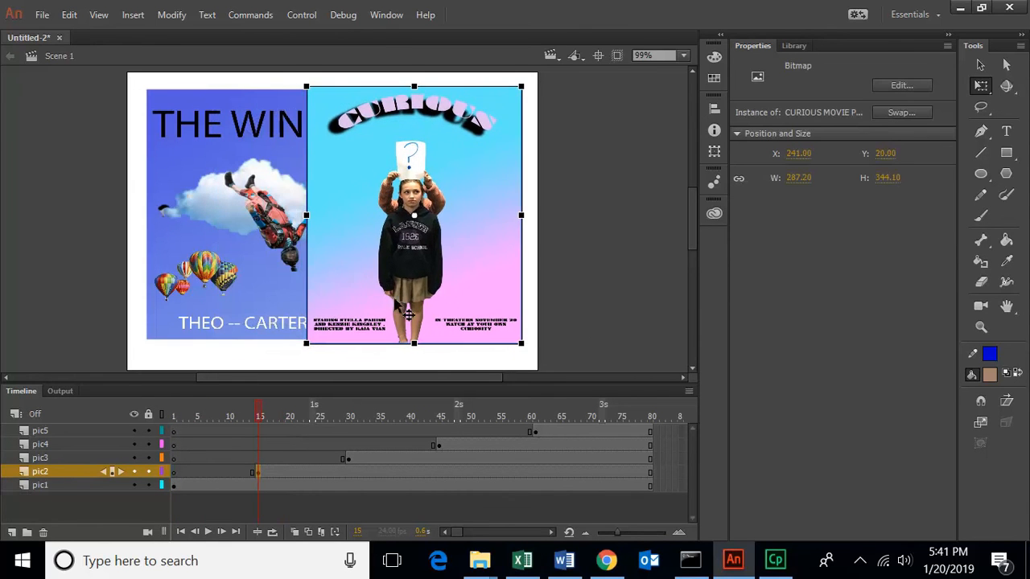
Step: Check the first two posters at several frames and play the slideshow with them side by side
click(272, 472)
click(393, 470)
click(432, 472)
click(296, 485)
key(Return)
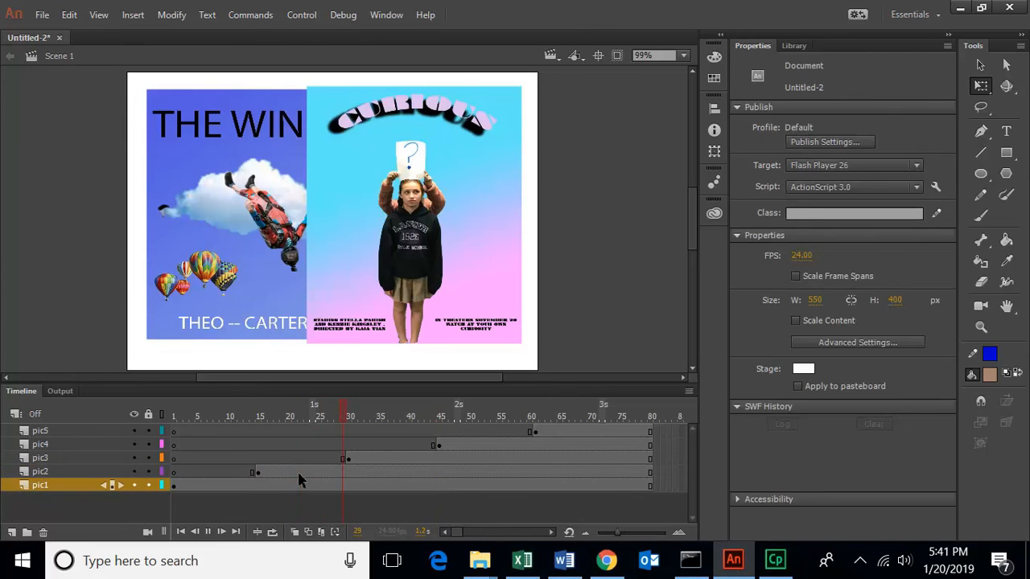
key(Return)
key(Return)
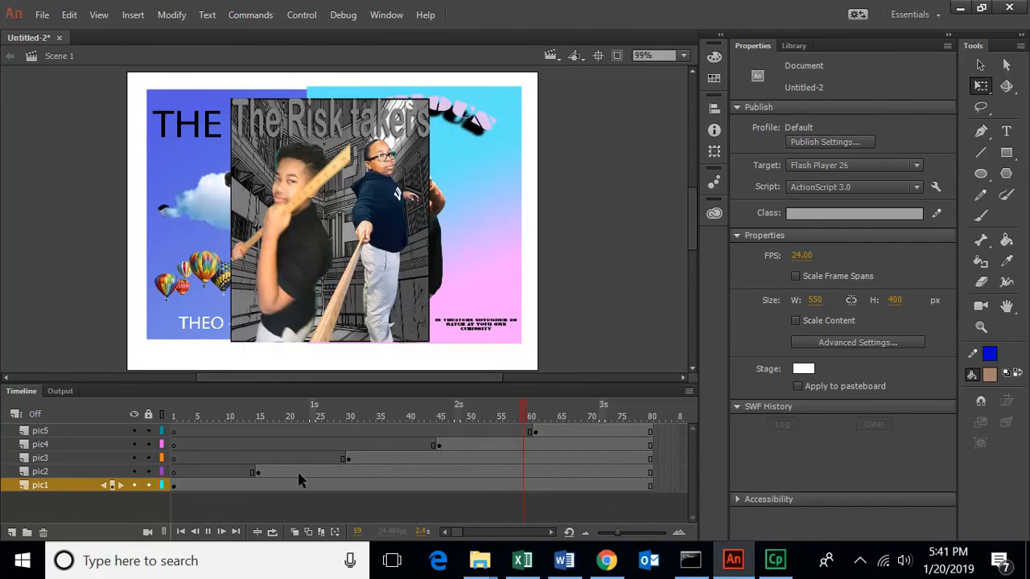
Step: At frame 30 of layer pic3, tilt the Digital Girl poster clockwise and move it to about X 60, Y 8
click(415, 458)
click(347, 460)
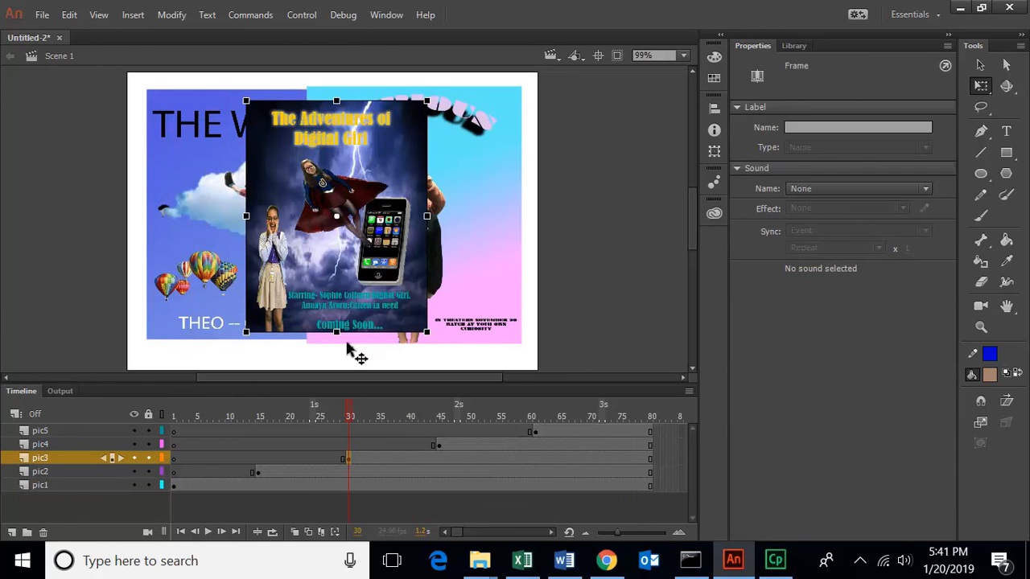
drag(433, 101, 476, 159)
drag(391, 158, 362, 161)
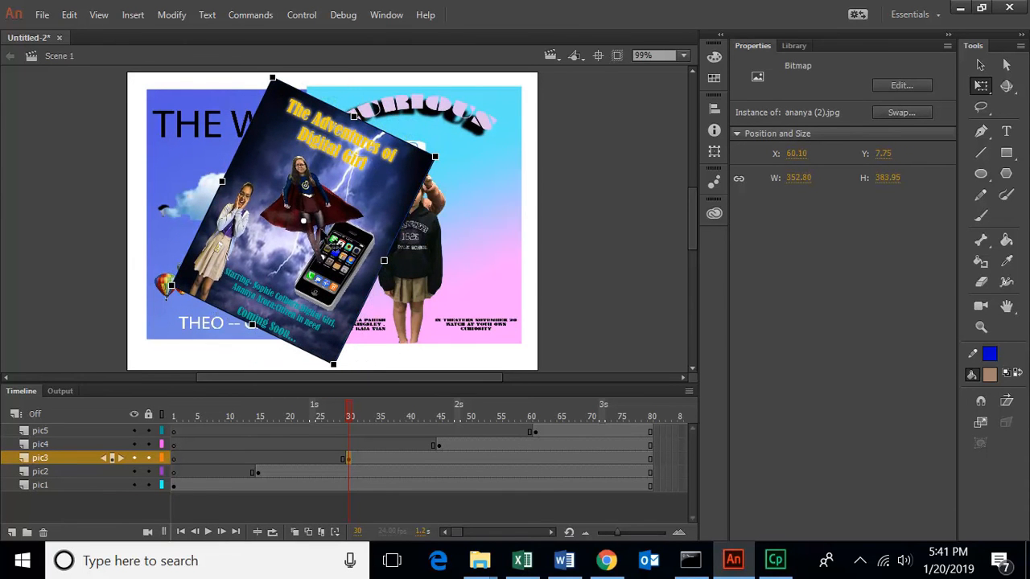
click(391, 459)
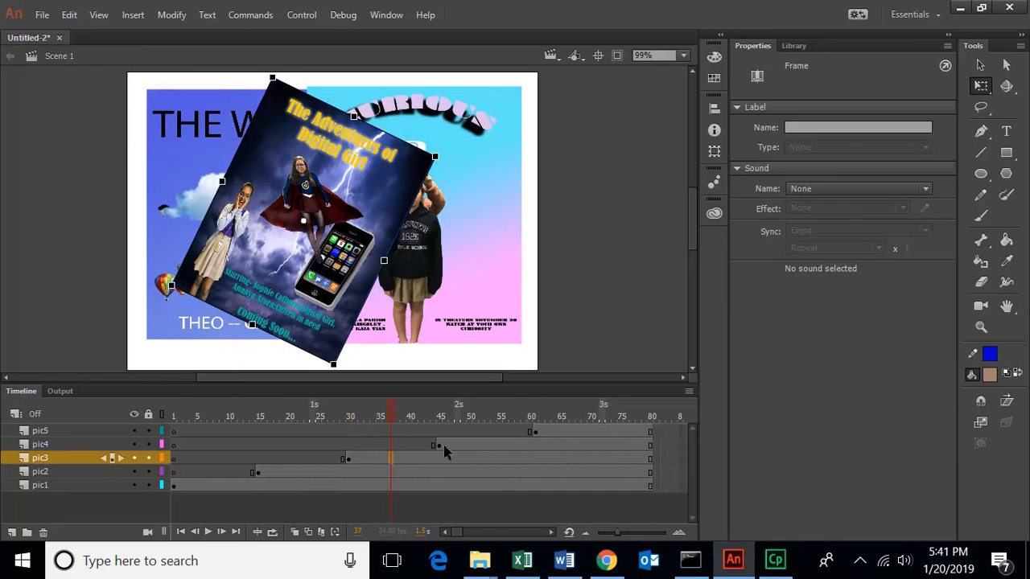
Step: At frame 45 of layer pic4, tilt The Risk takers poster counterclockwise and move it to about X 181, Y 8
click(441, 444)
drag(427, 141, 469, 151)
drag(269, 104, 240, 140)
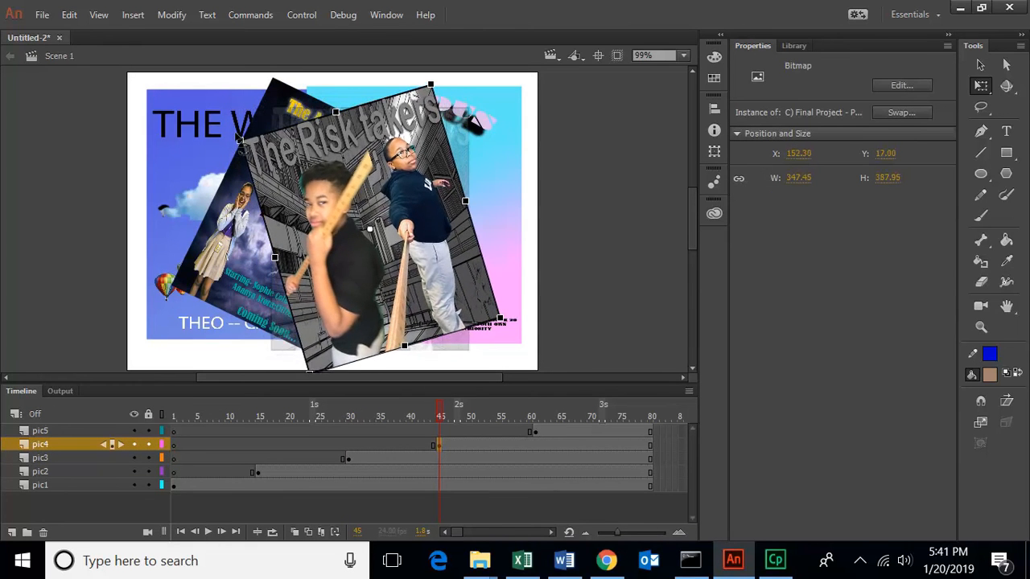
drag(415, 174, 425, 155)
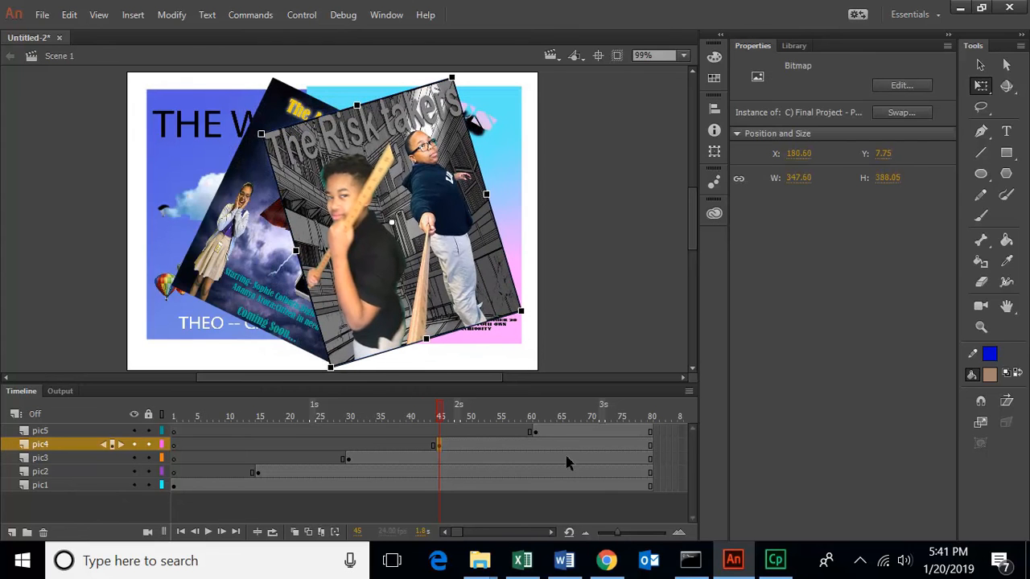
Step: At frame 61 of layer pic5, shrink the poster, tilt it clockwise and place it at about X 150, Y 101, and play the slideshow
click(535, 432)
drag(354, 260, 377, 249)
drag(513, 115, 492, 173)
drag(363, 199, 397, 229)
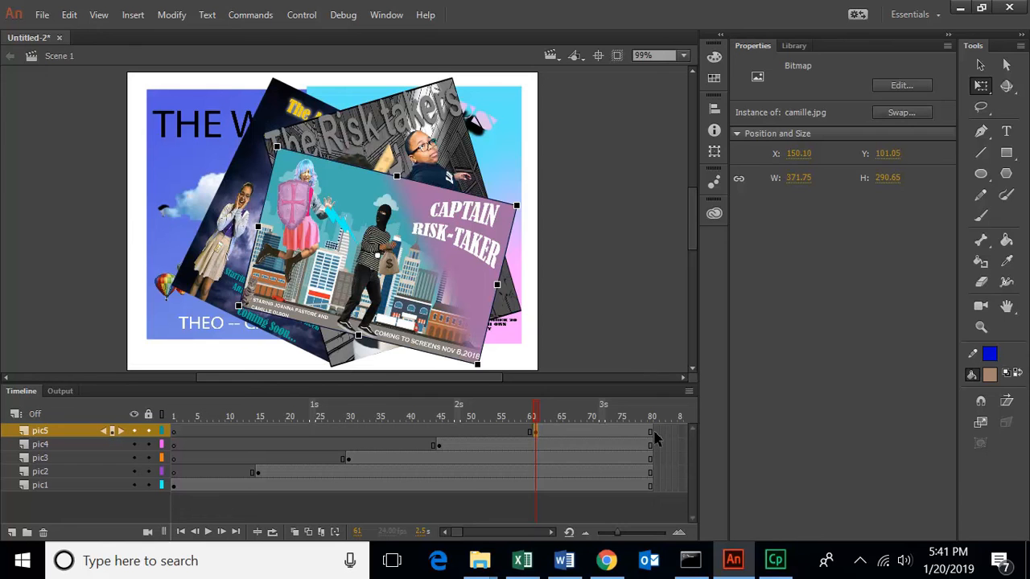
key(Return)
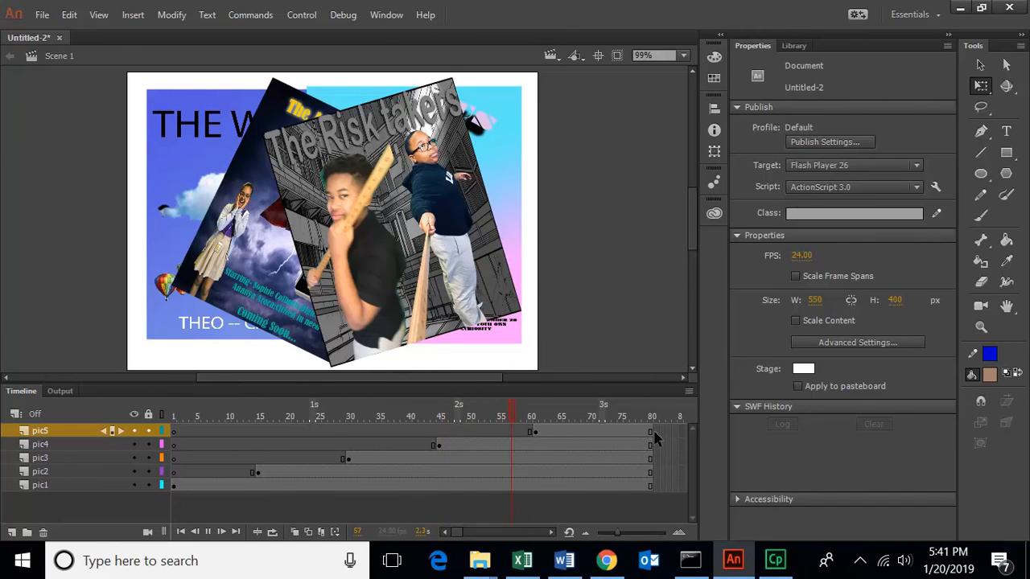
click(654, 438)
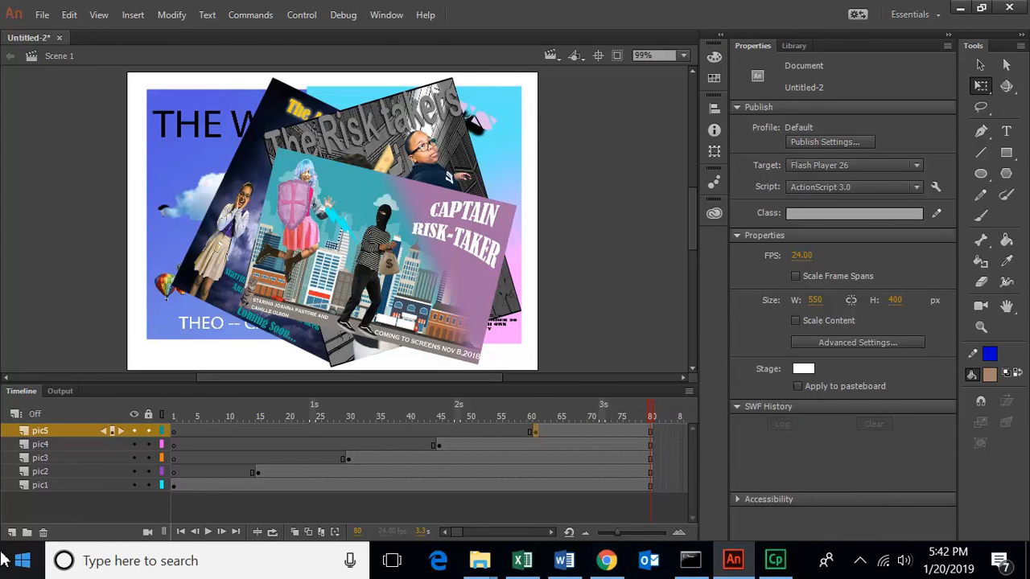
Step: Add a new layer above pic5 and place the text MOVIES on it in red Times New Roman at 90 pt
click(12, 533)
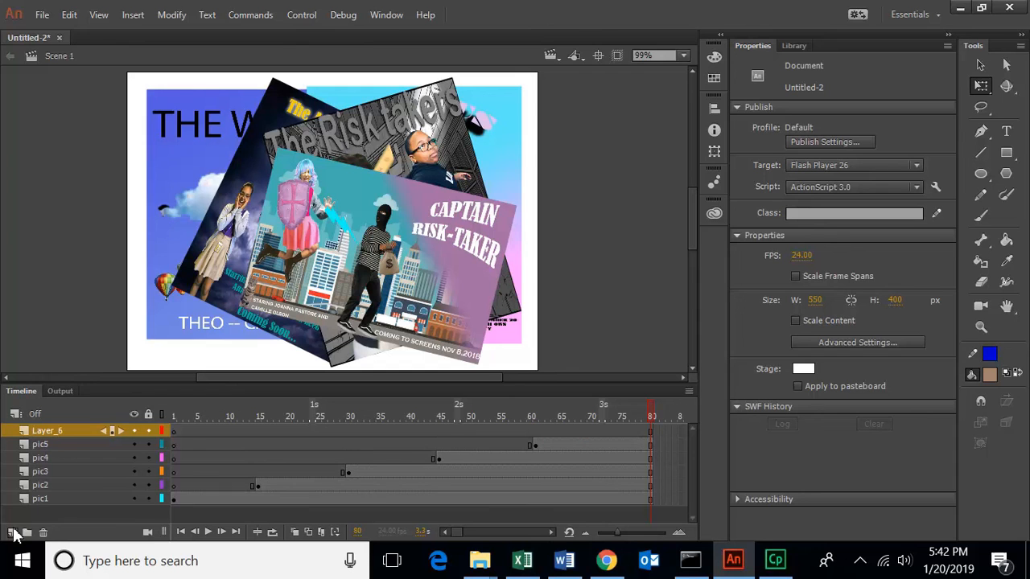
click(174, 432)
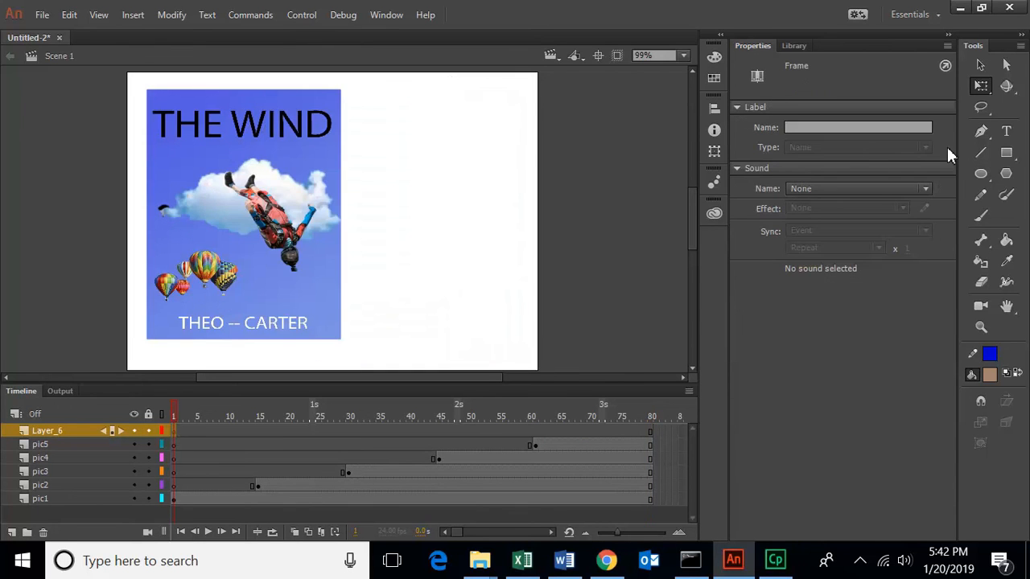
click(1006, 131)
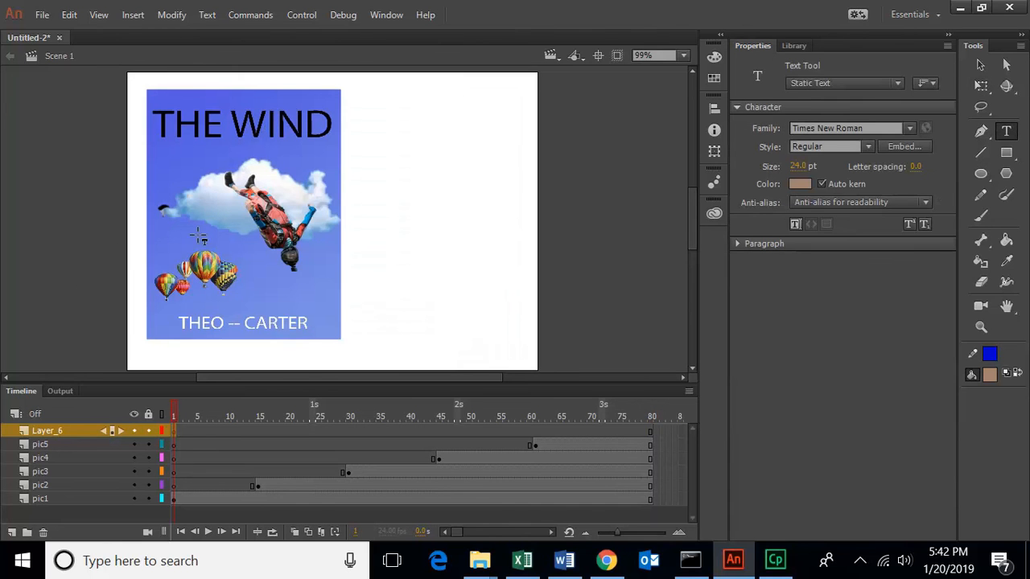
drag(191, 186, 459, 278)
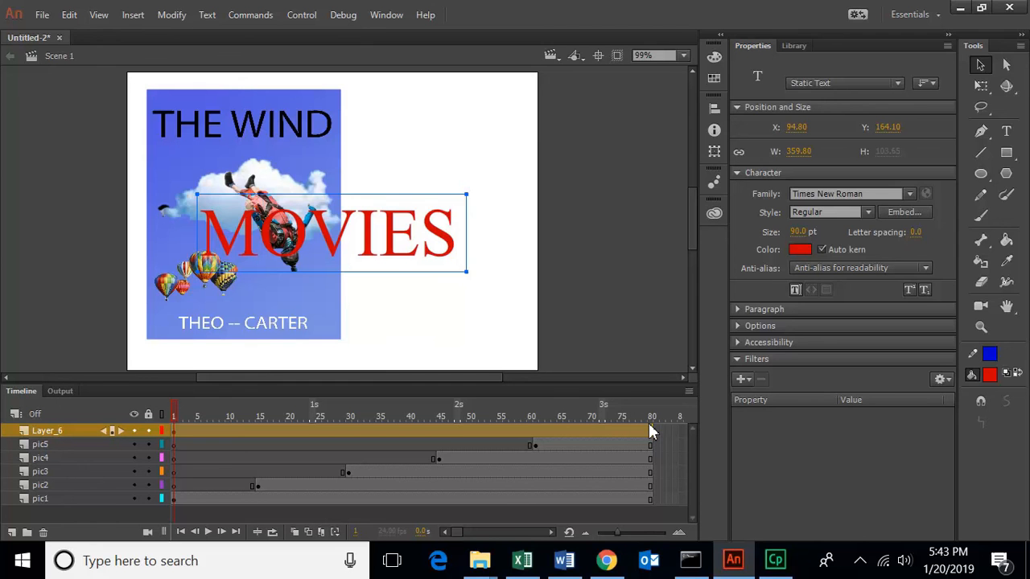
Step: Move the MOVIES text's keyframe to frame 64 and lower the text to about X 93, Y 307 on the stage
click(549, 431)
click(199, 431)
click(176, 432)
drag(176, 431, 554, 431)
drag(387, 251, 393, 354)
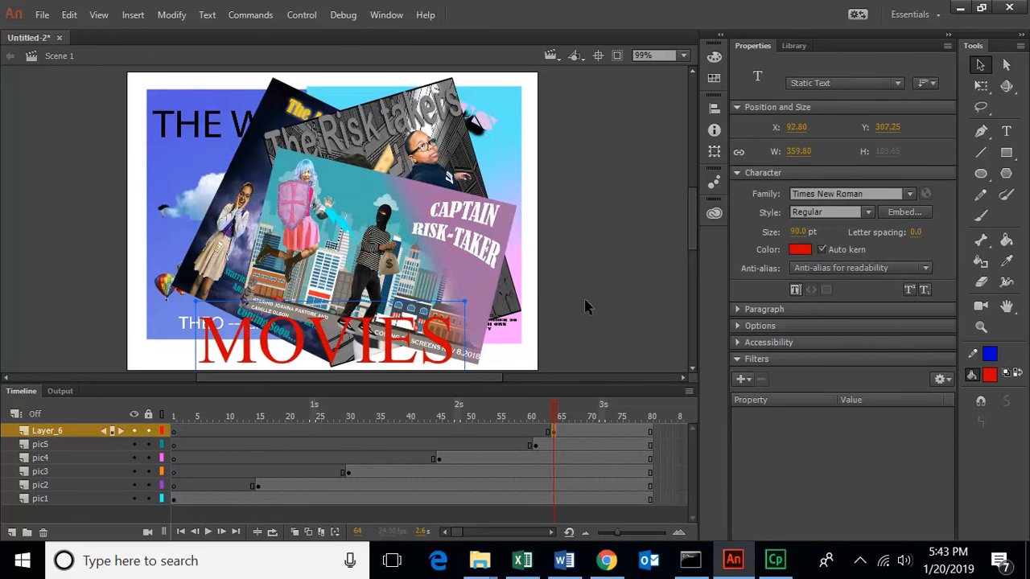
Step: Play the slideshow with the title, and move the MOVIES text's keyframe on Layer_6 to frame 68
click(666, 320)
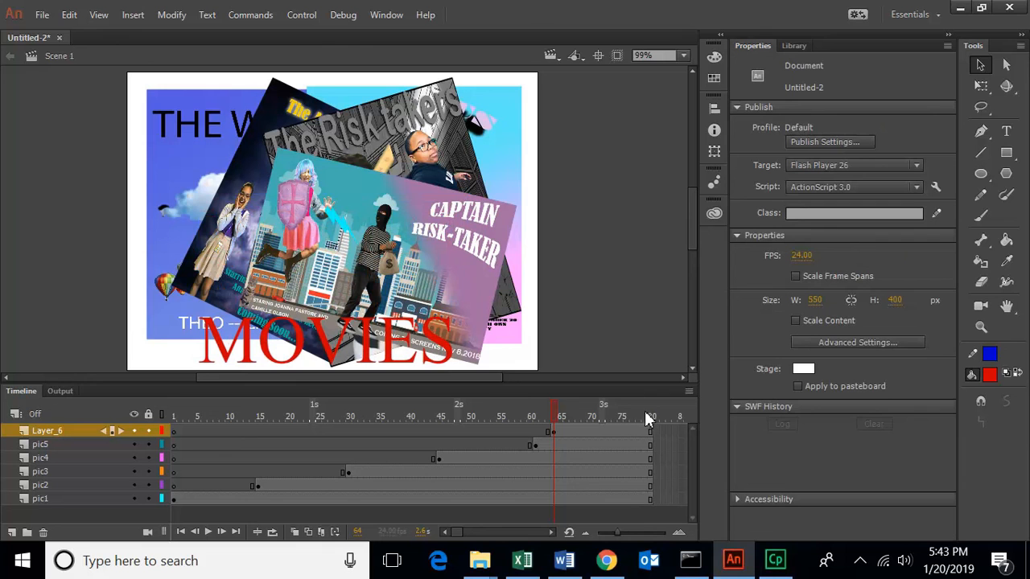
key(Return)
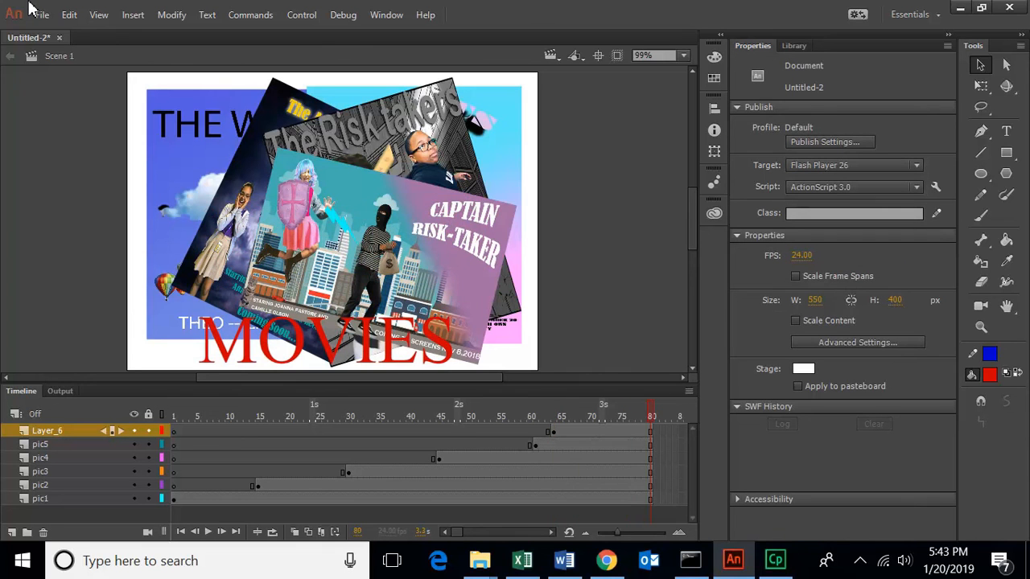
key(Return)
click(553, 432)
drag(553, 432, 576, 433)
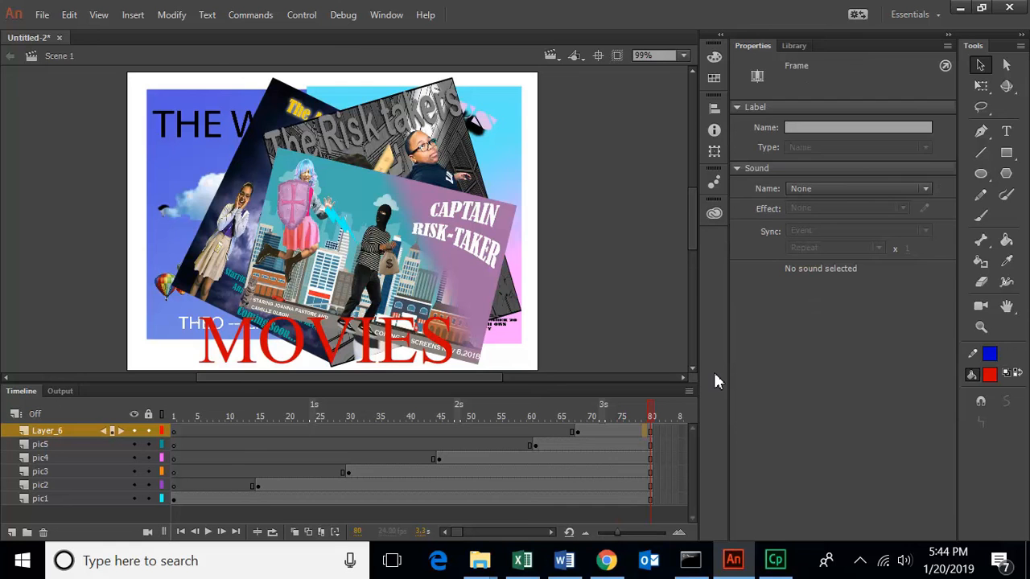
Step: Export the slideshow as an animated GIF named movies, saved on the Desktop
click(45, 14)
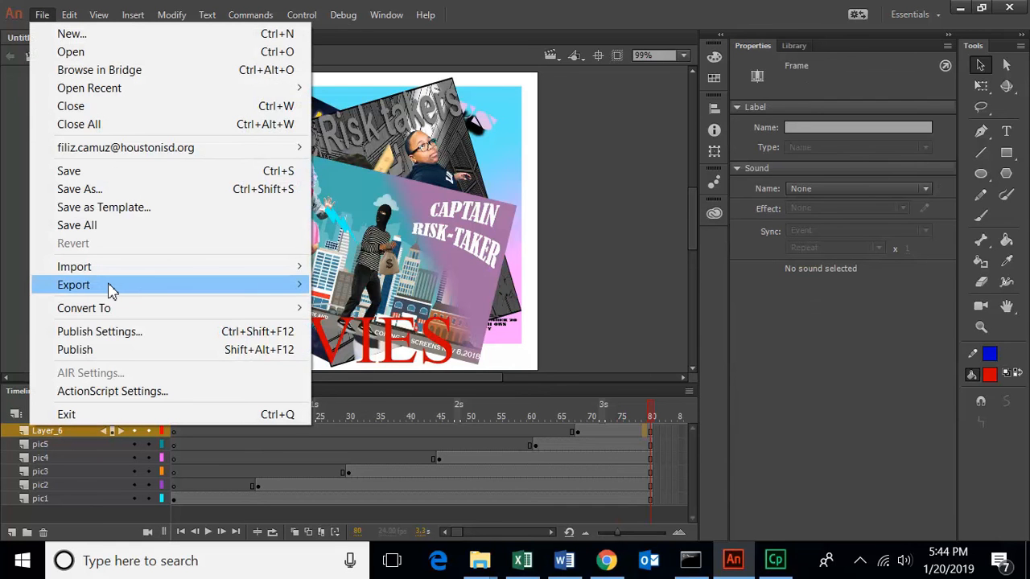
mouse_move(111, 291)
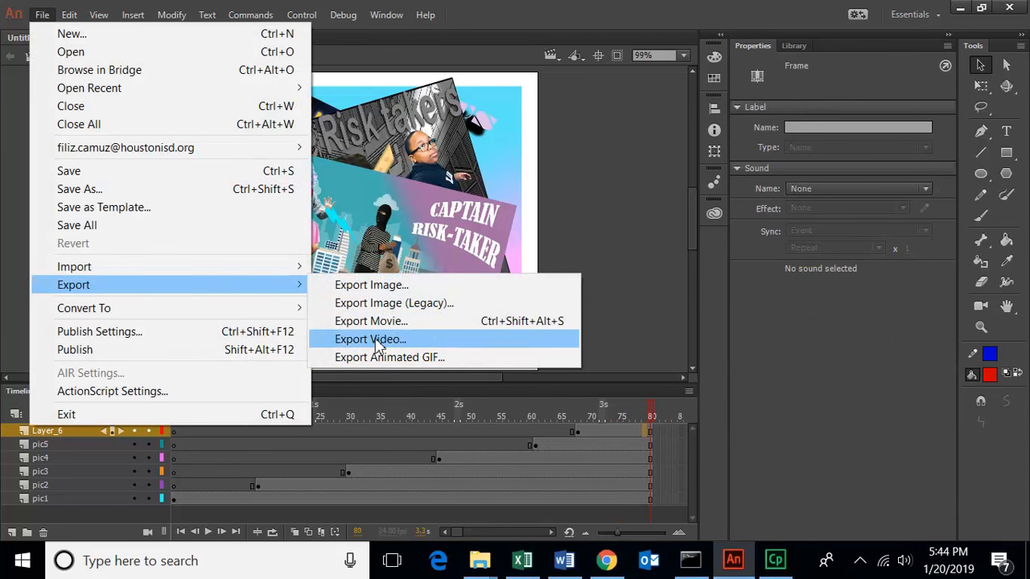
click(442, 361)
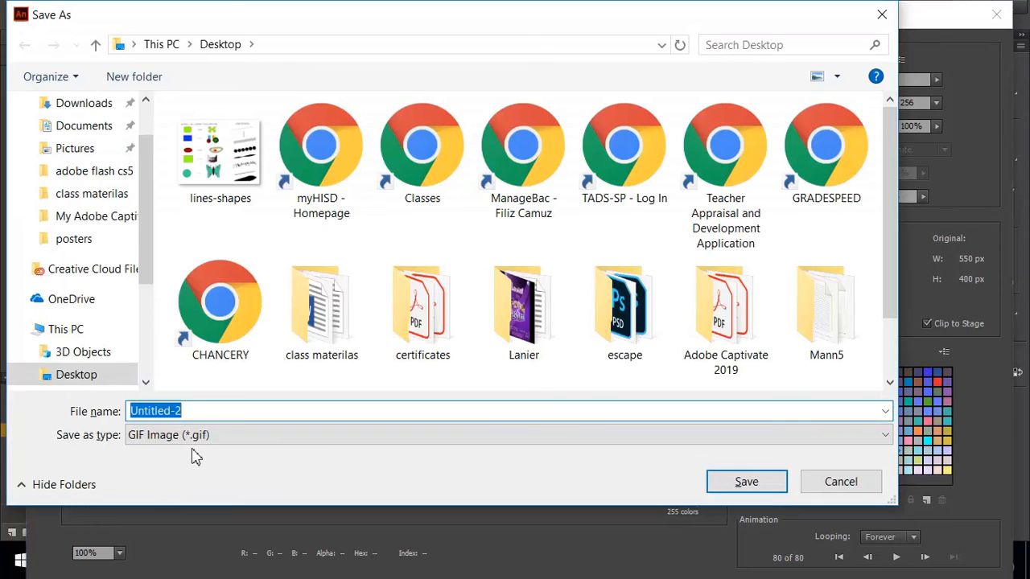
text(movies)
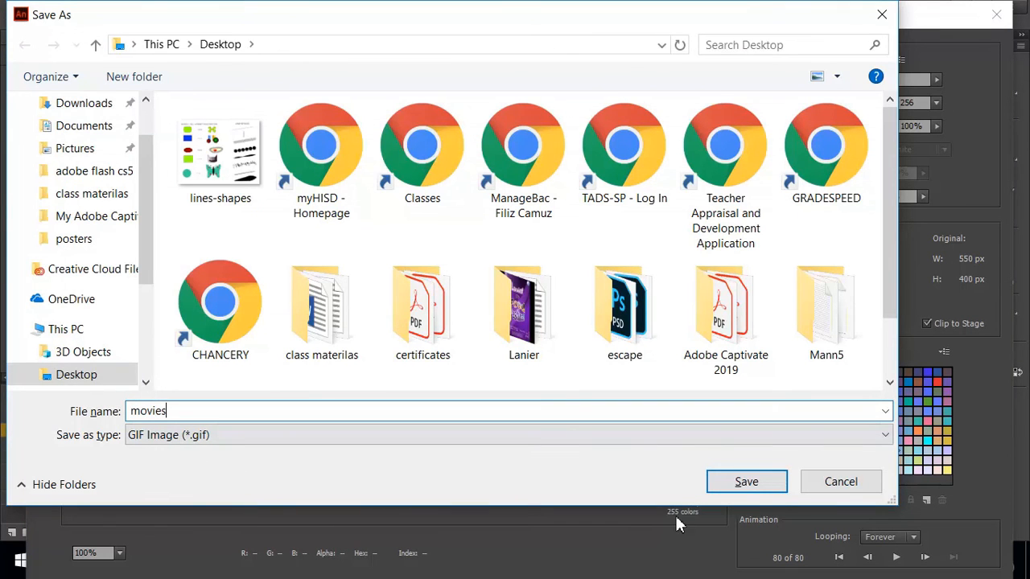
click(748, 483)
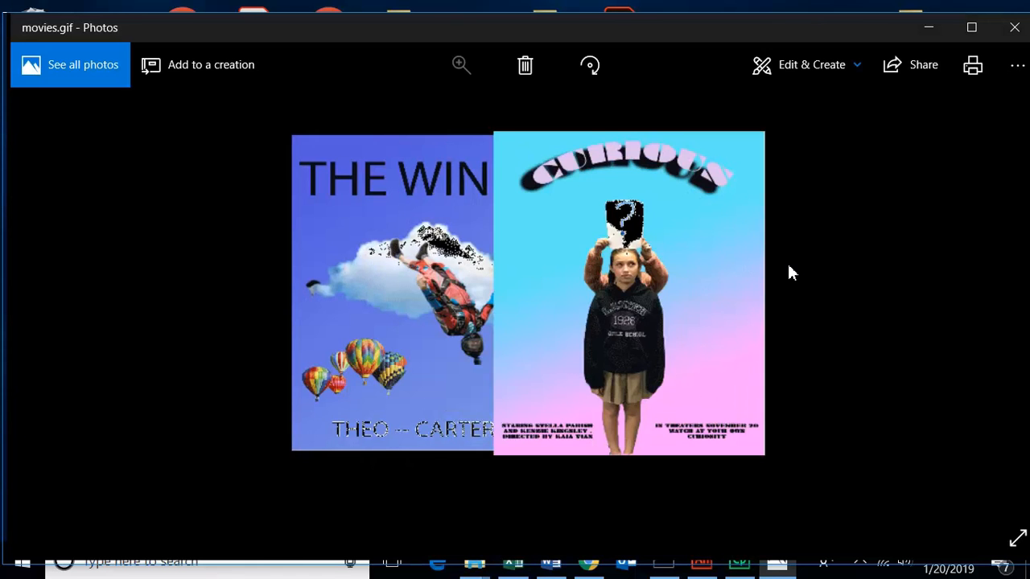